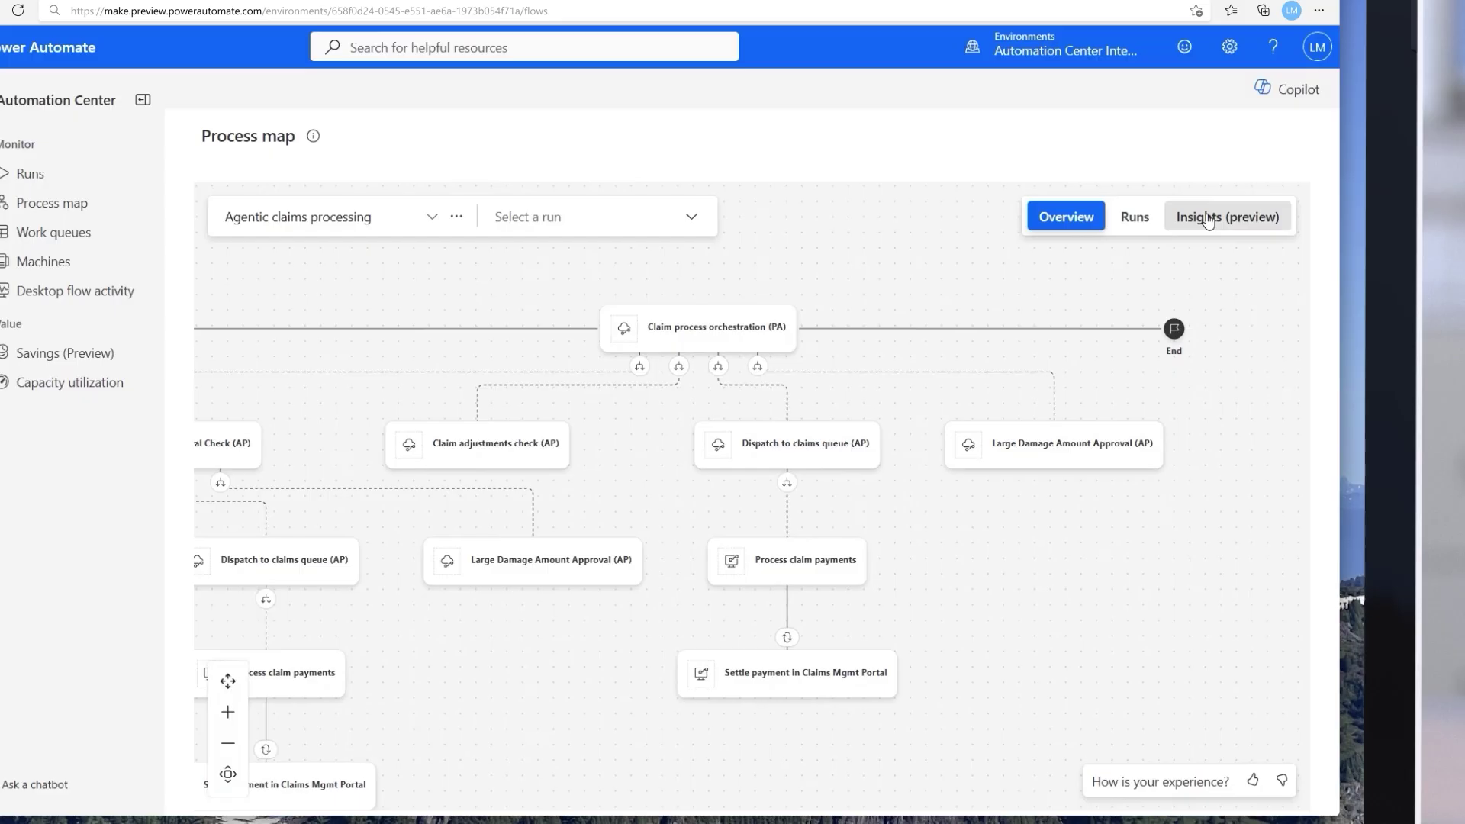
# Open Insights (preview) for the Agentic claims processing process map.
pyautogui.click(1203, 216)
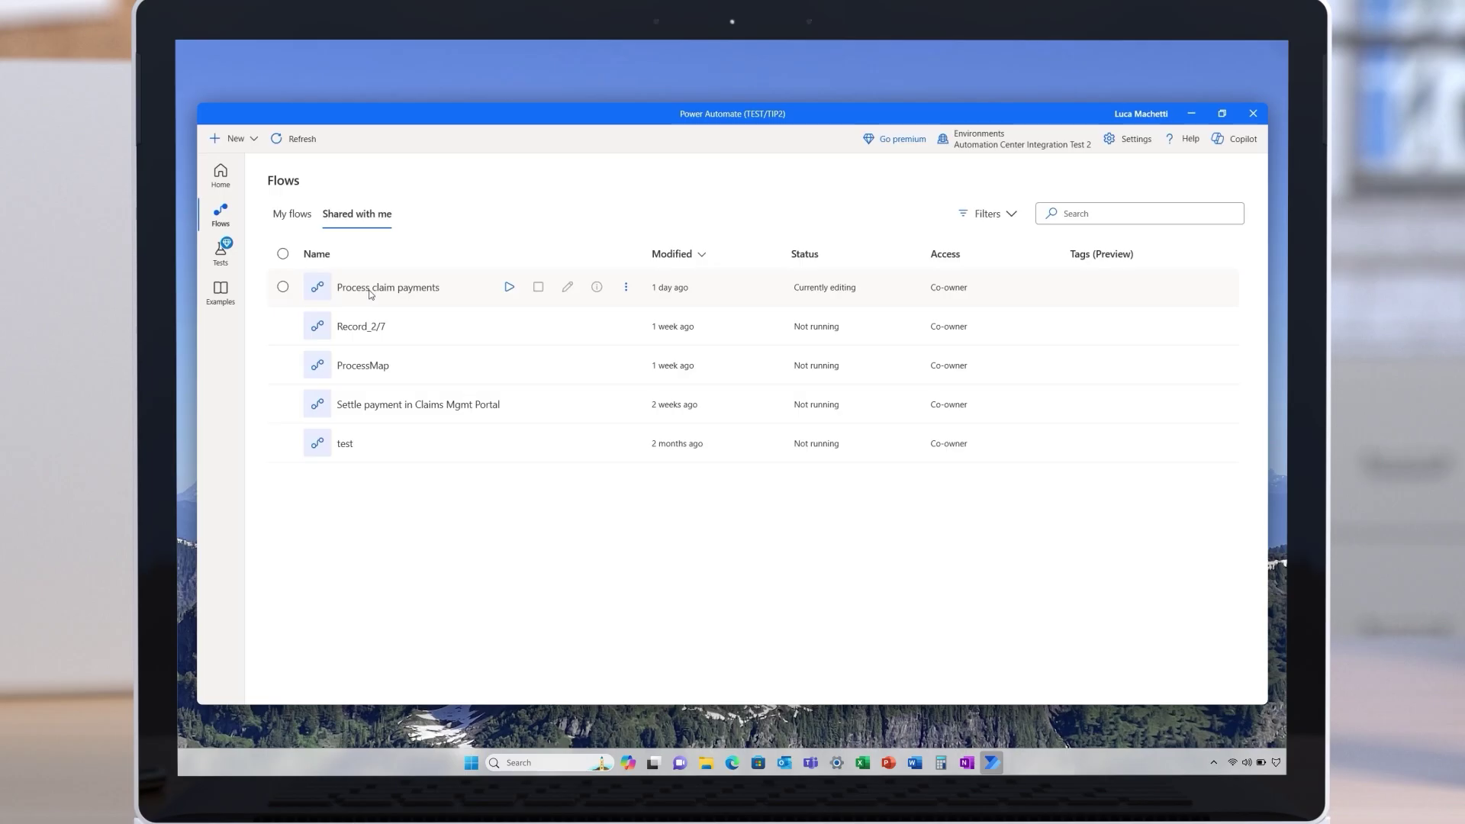
# Open the shared Process claim payments flow in the desktop flow designer.
pyautogui.doubleClick(370, 294)
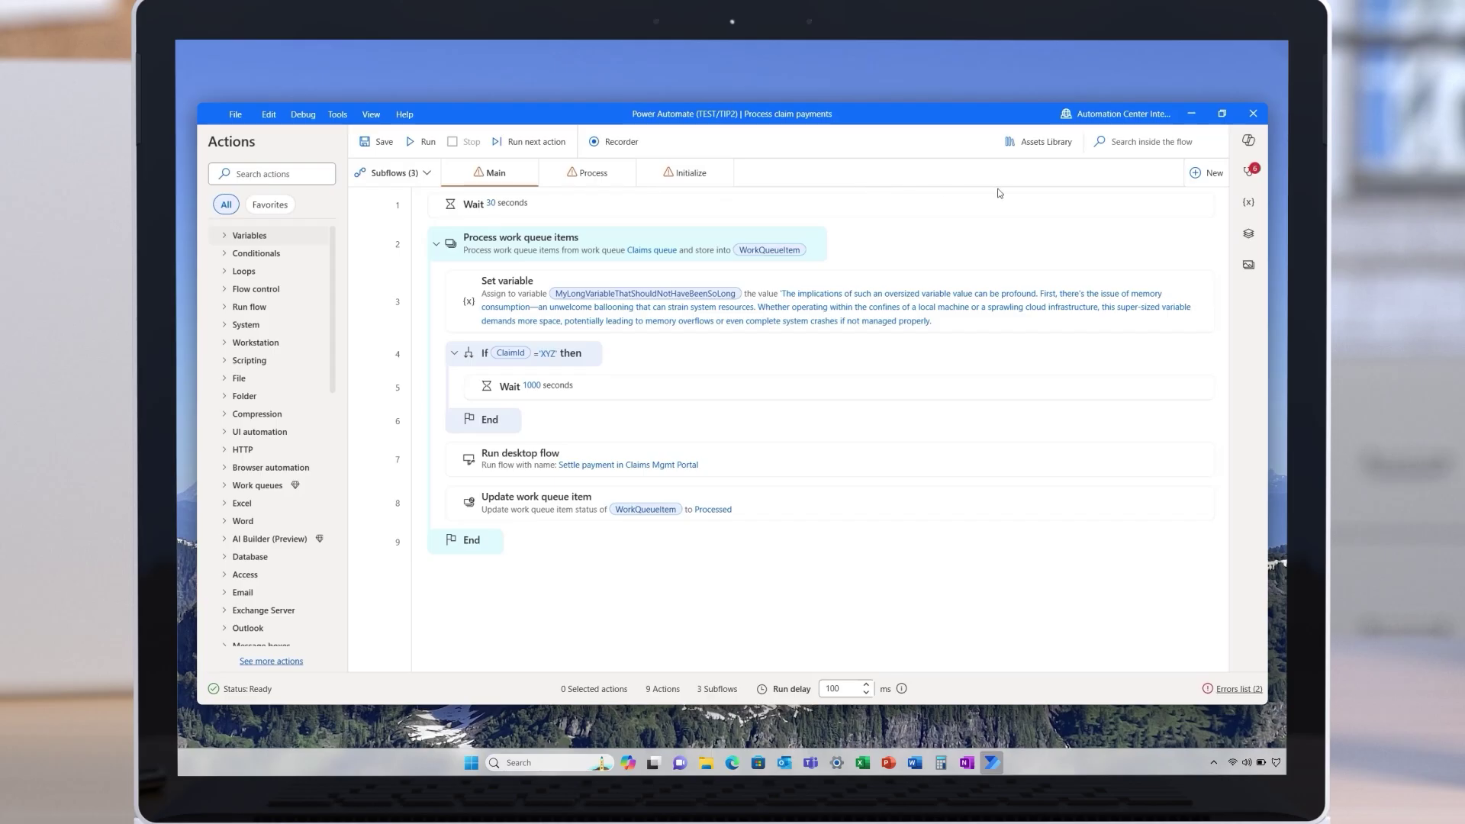
# Run Flow checker and review both occurrences of the subflow Recursion warning.
pyautogui.click(1248, 171)
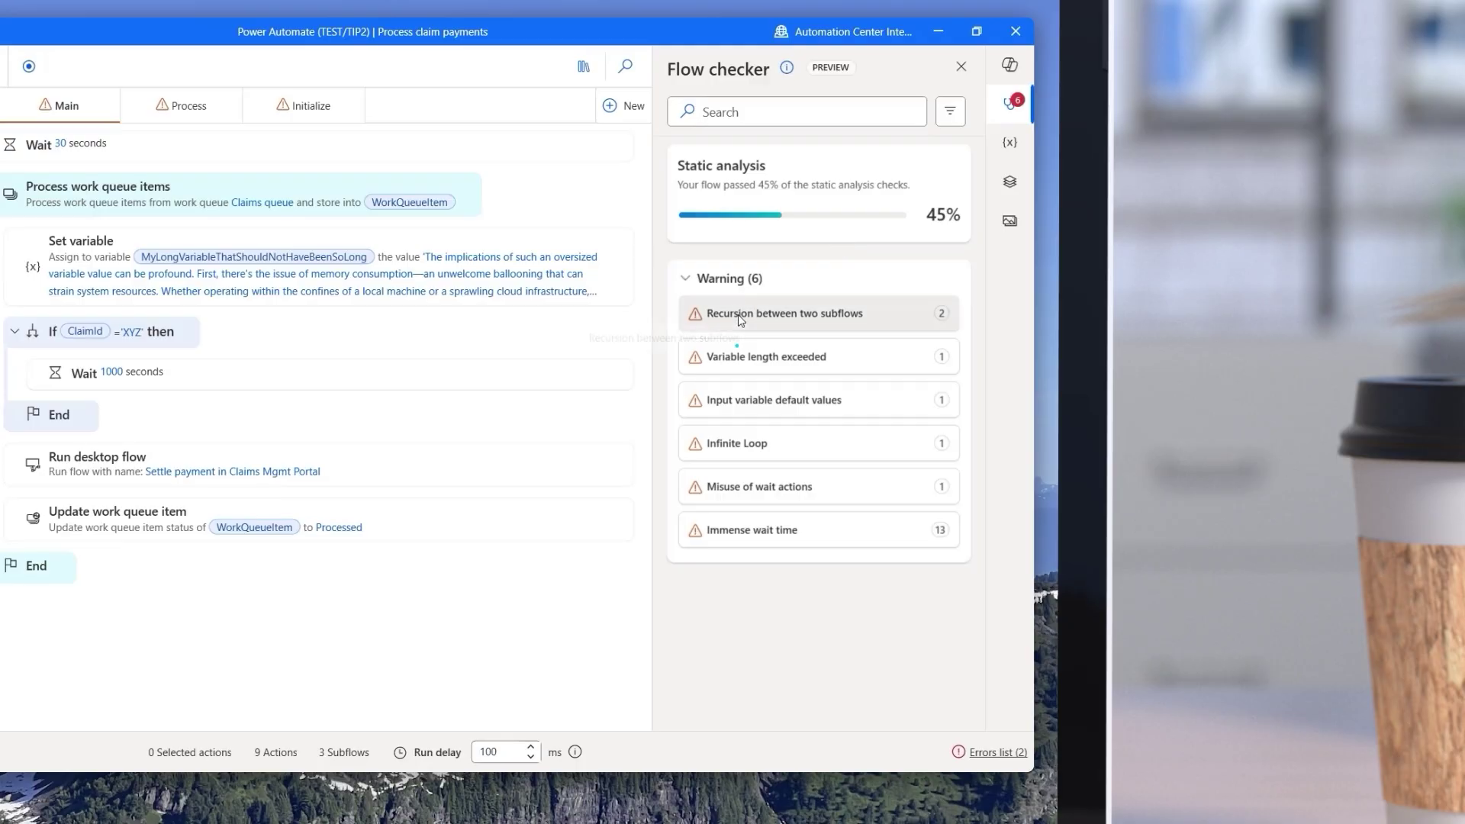
pyautogui.click(739, 315)
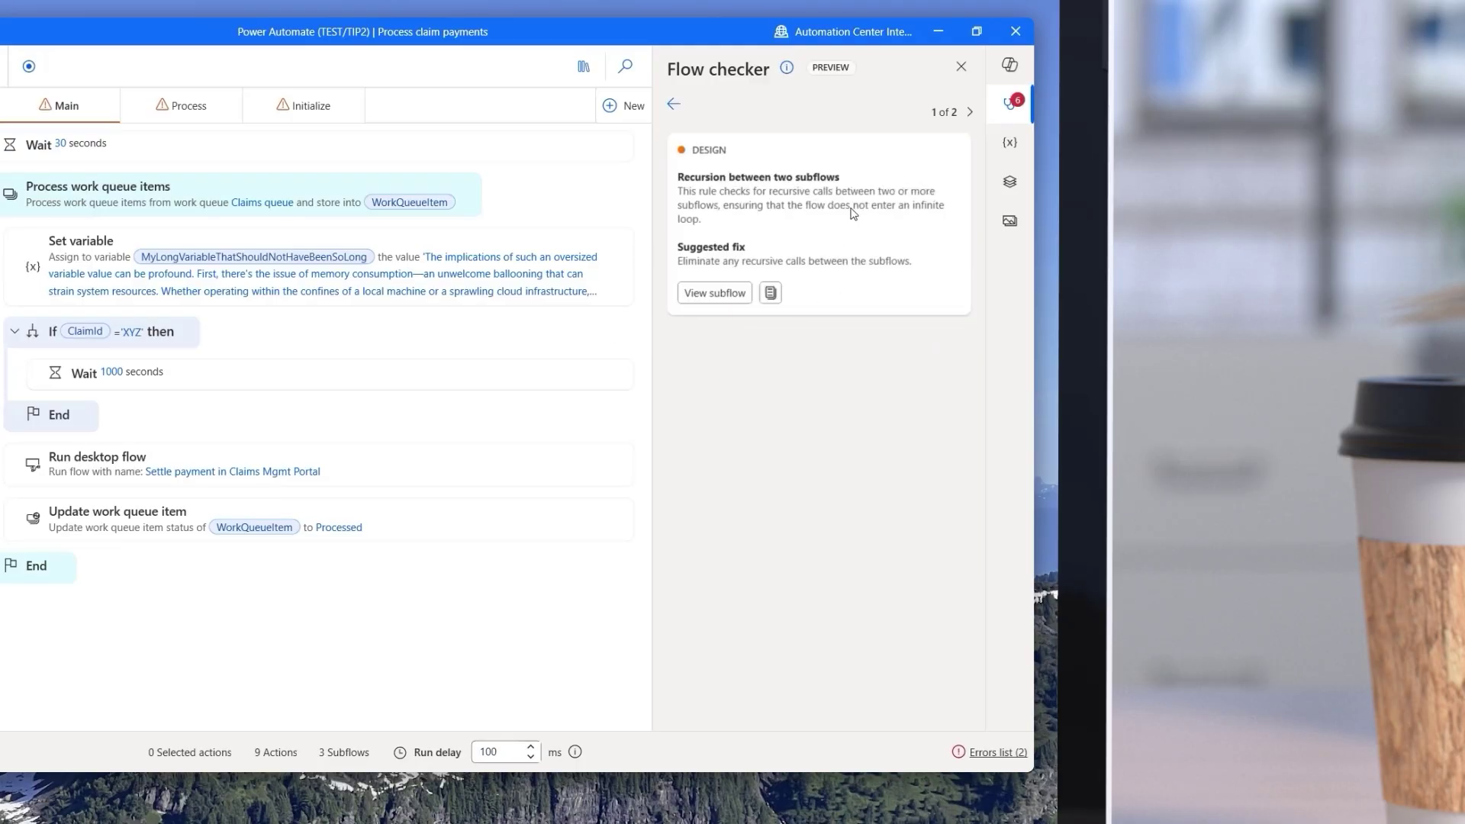
pyautogui.click(968, 114)
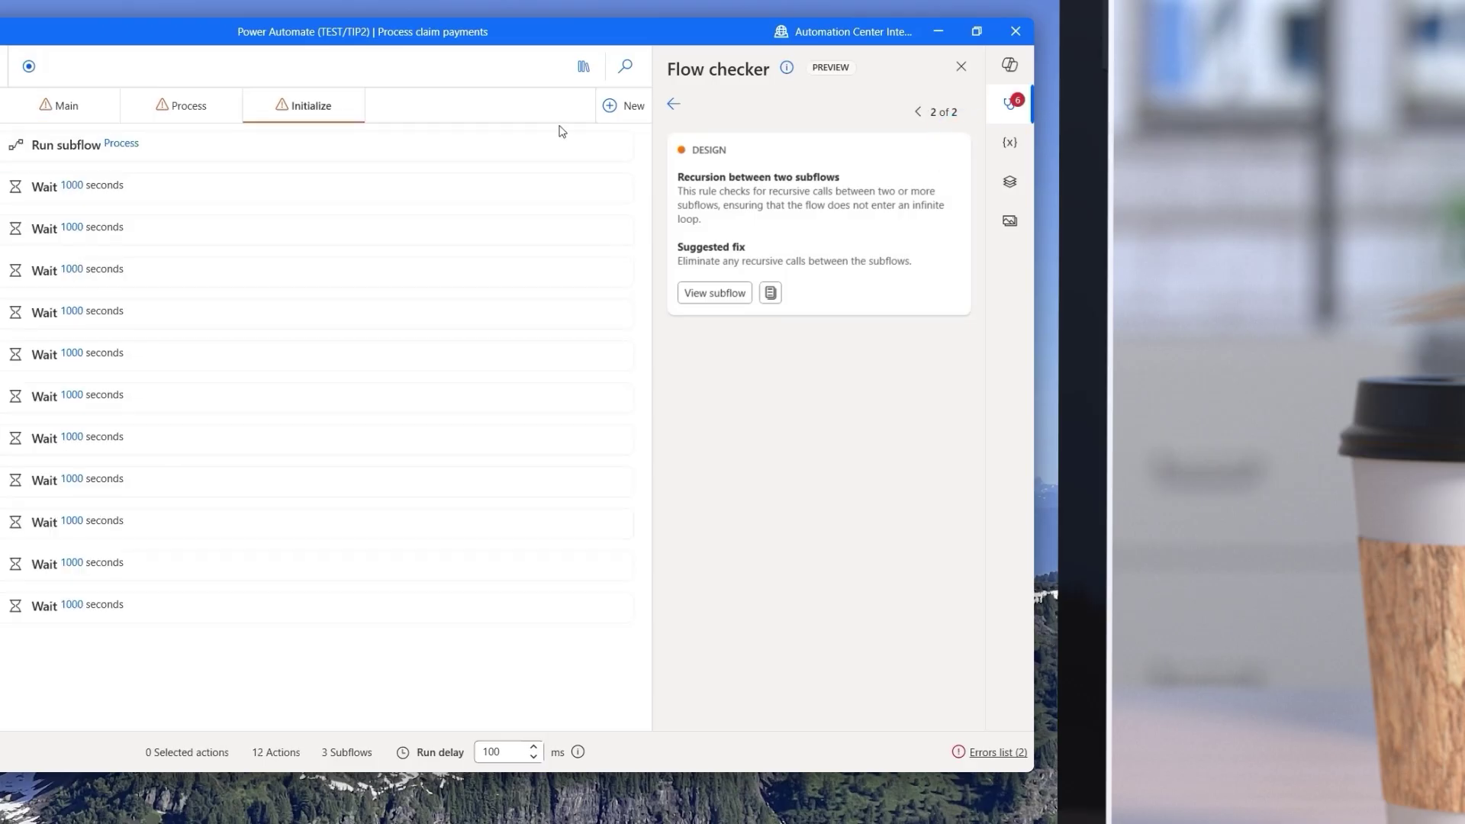
pyautogui.click(673, 105)
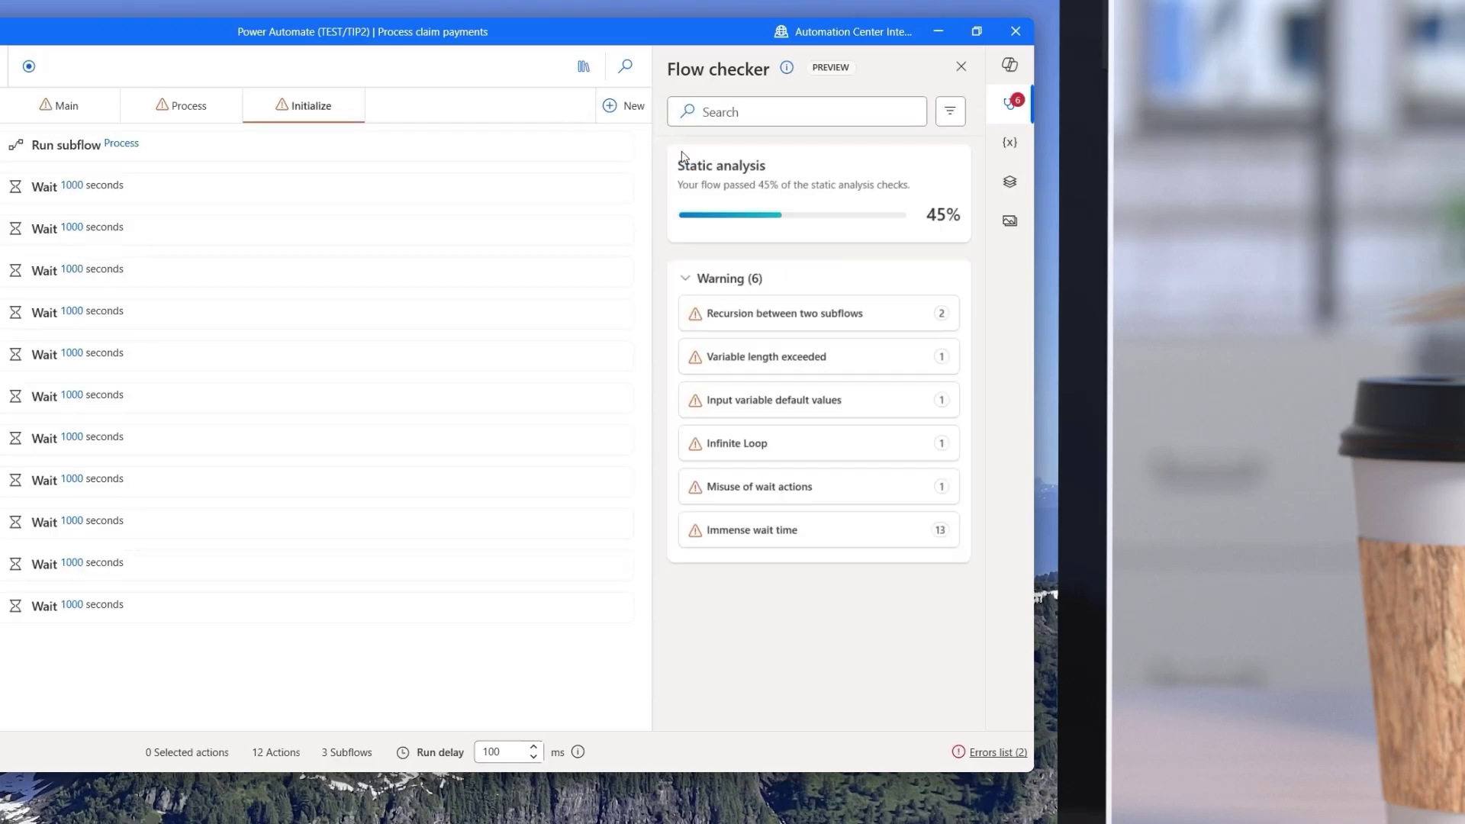
# Inspect the Infinite Loop warning, locate its looping action in the Process subflow, and close Flow checker.
pyautogui.click(746, 444)
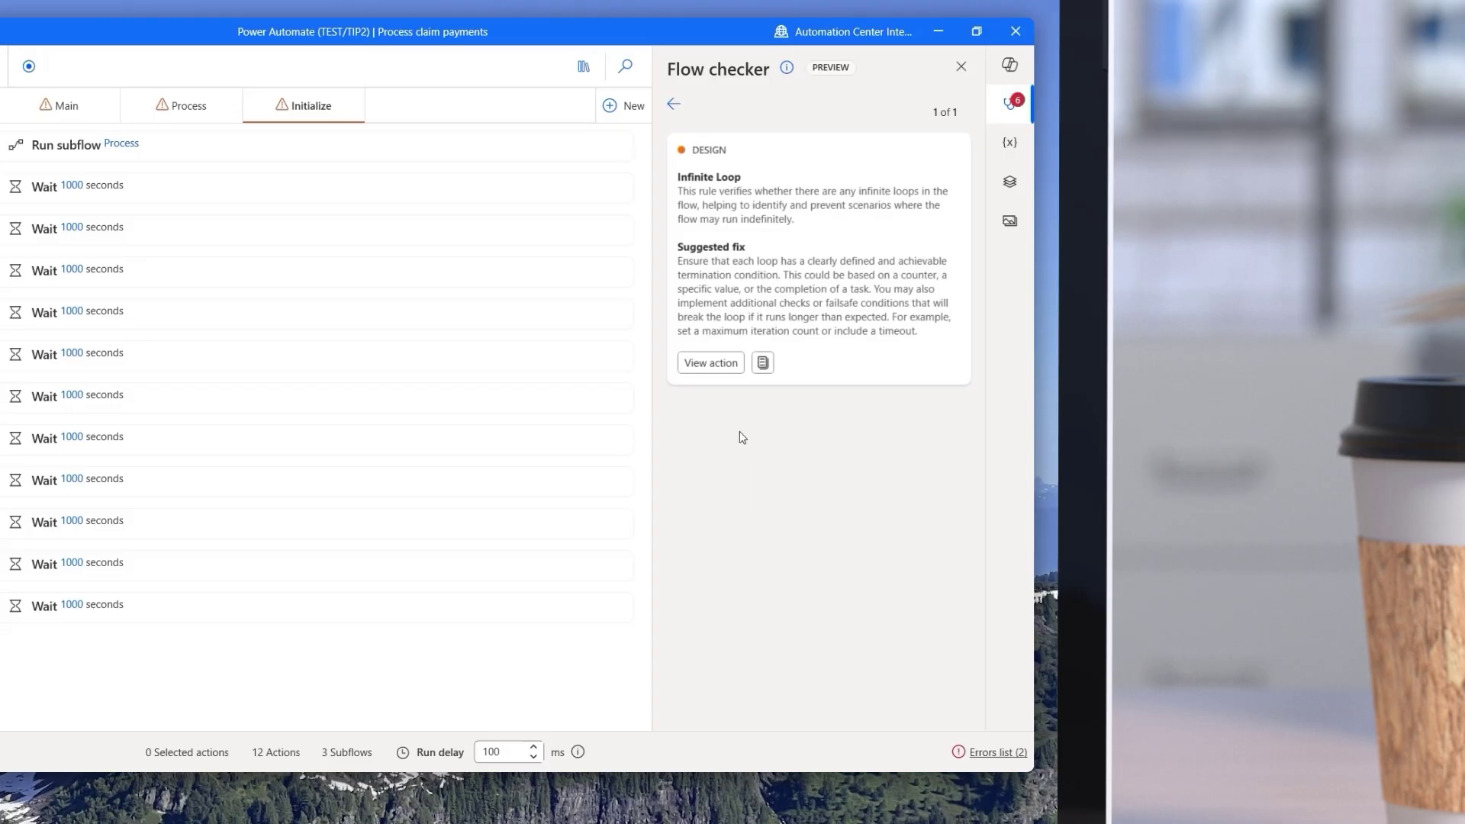
pyautogui.click(718, 365)
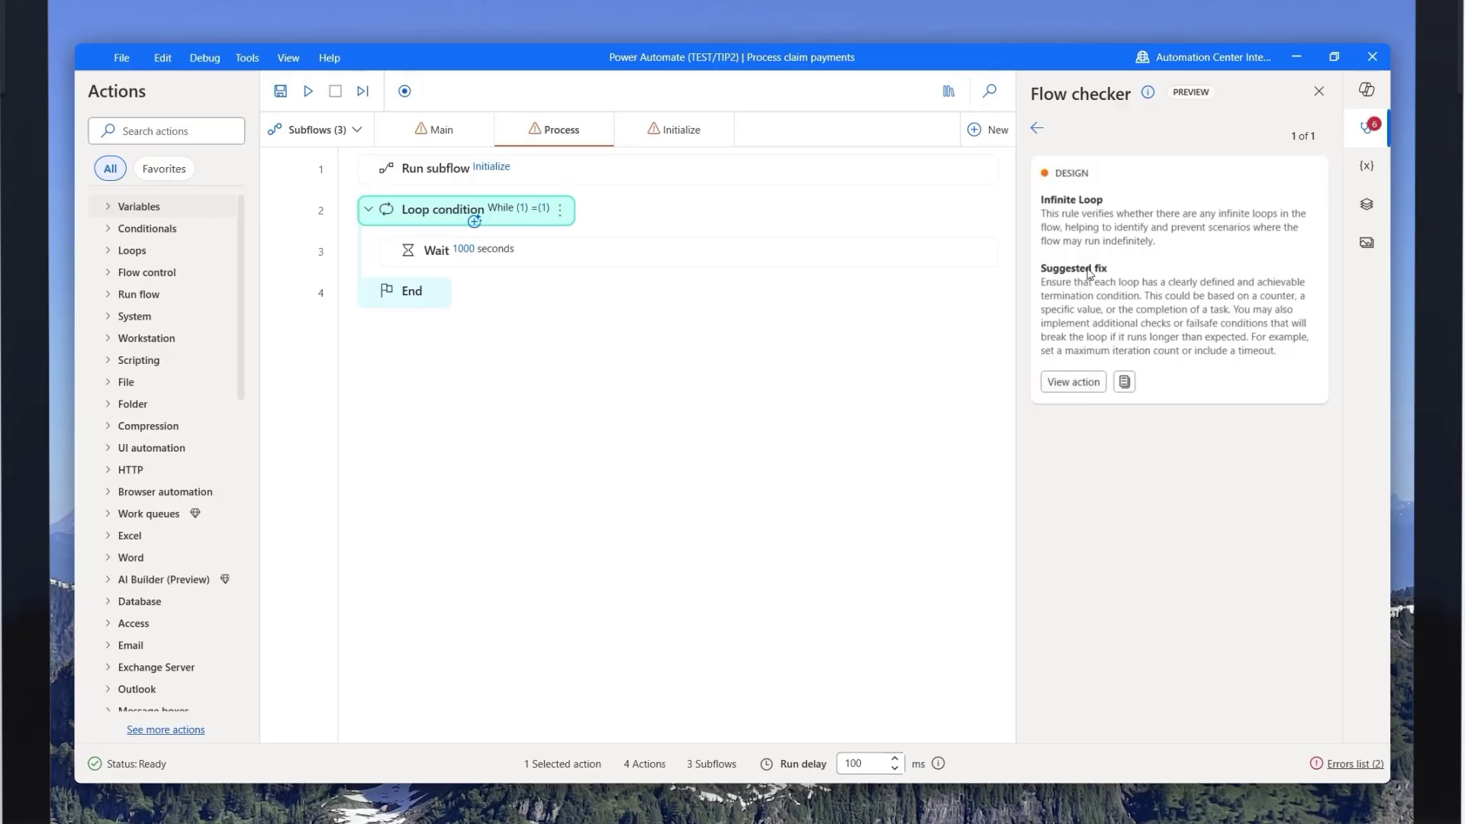
pyautogui.click(1036, 131)
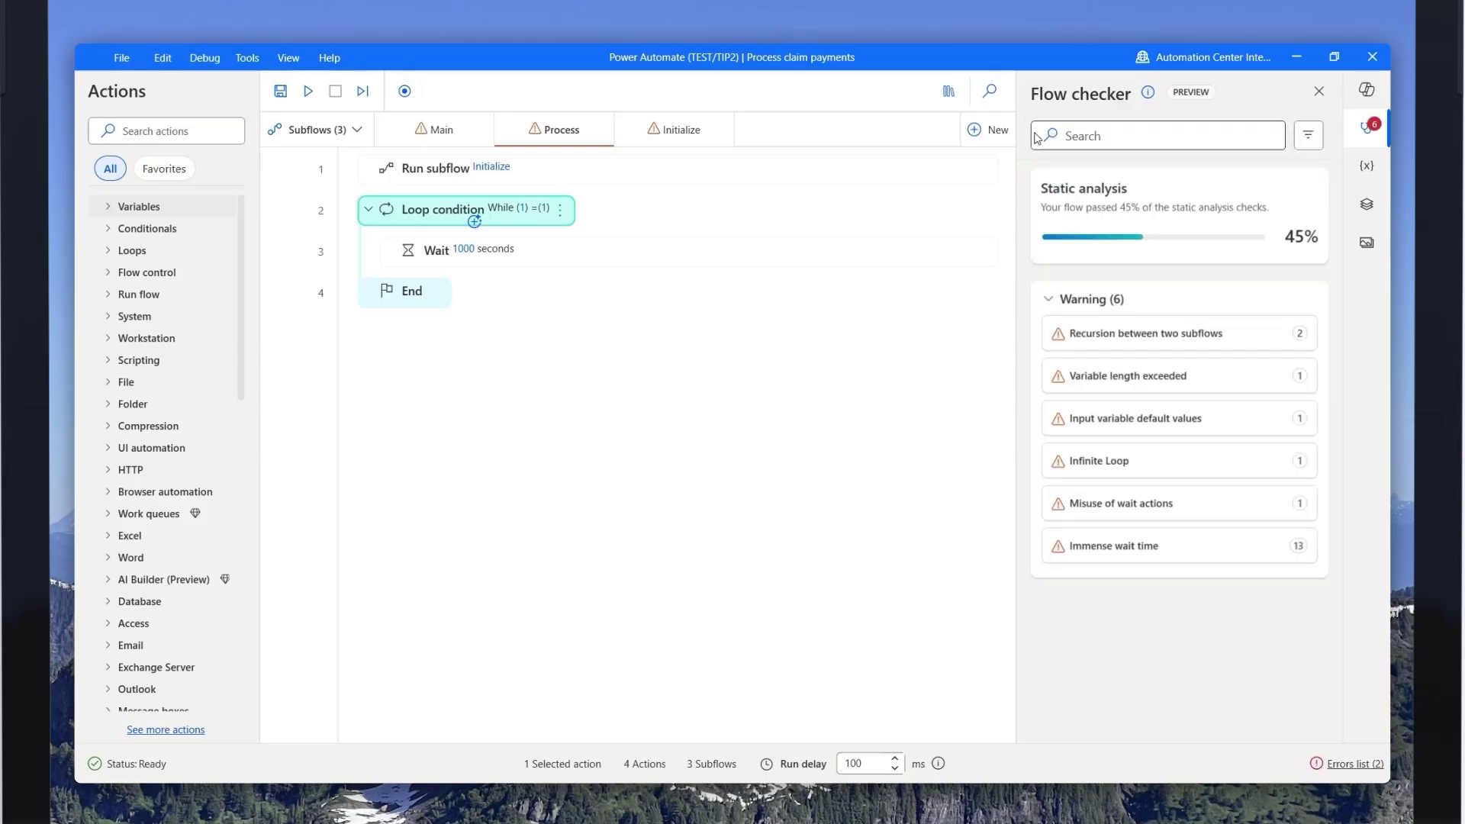
pyautogui.click(1318, 92)
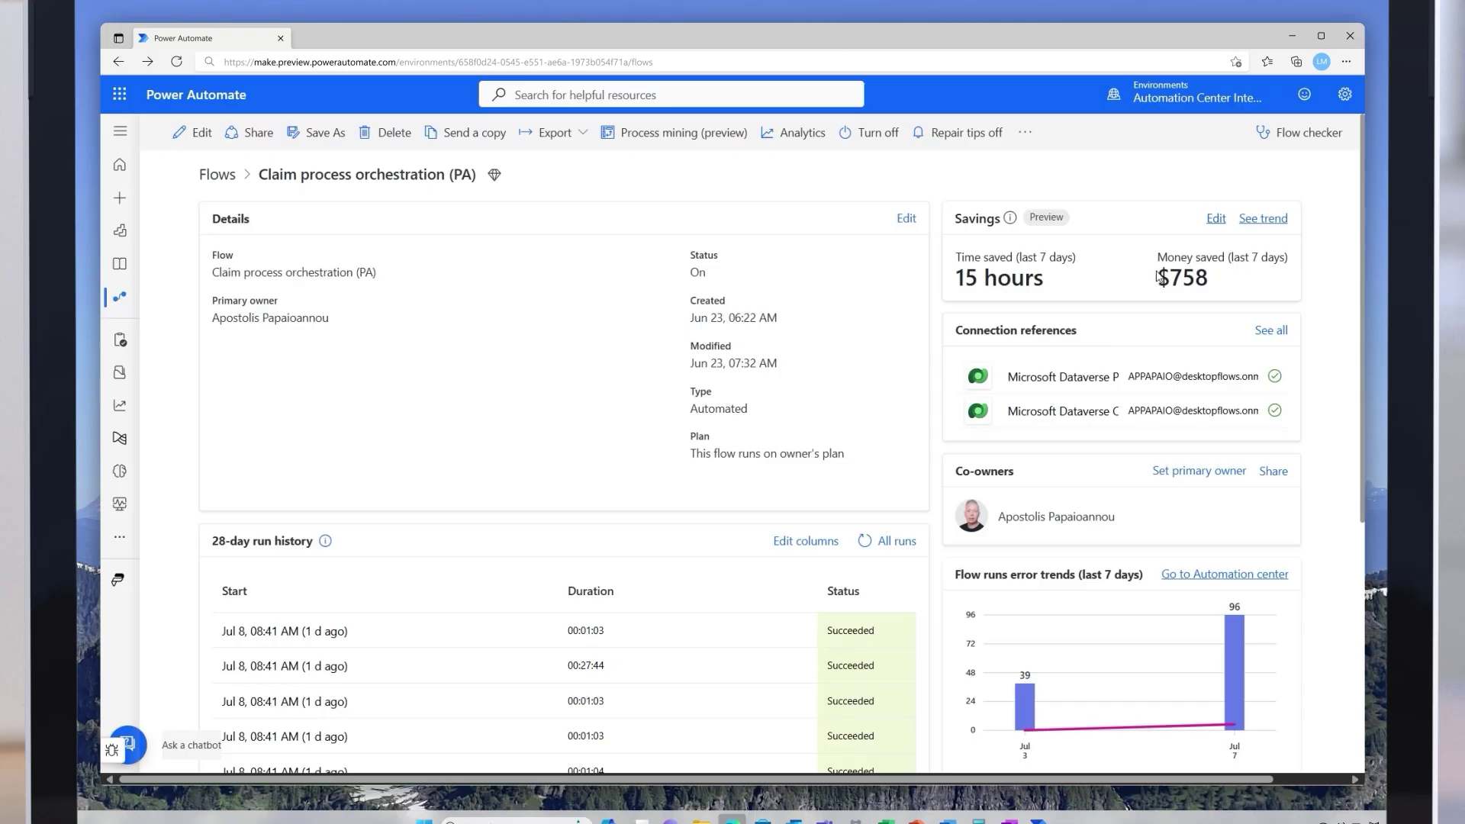
# Open the Savings (preview) rules for the Claim process orchestration (PA) flow.
pyautogui.click(1217, 221)
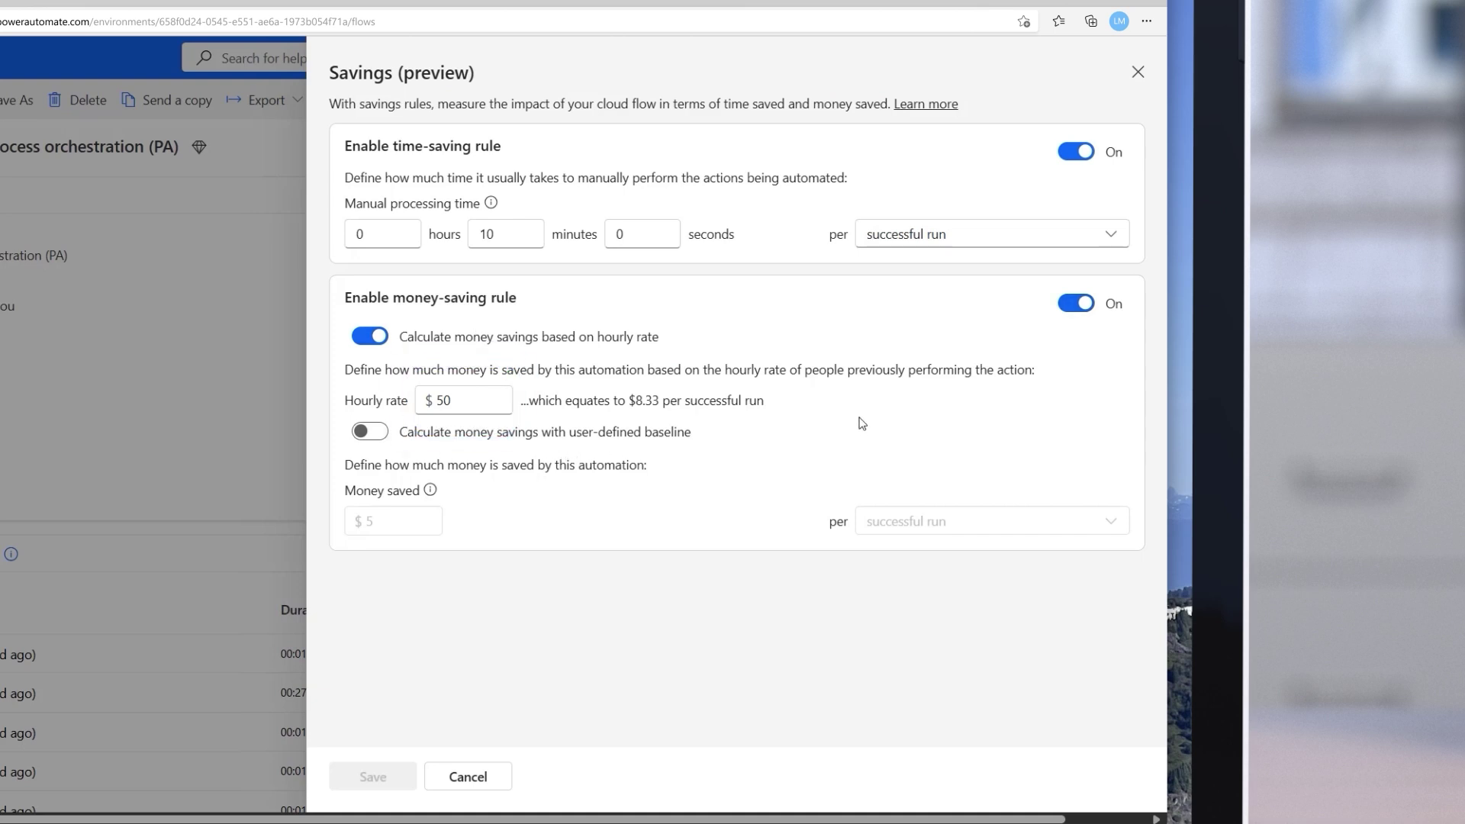
# Close the Savings panel and view the cloud-flow savings trend in money ($3.1K).
pyautogui.click(1137, 72)
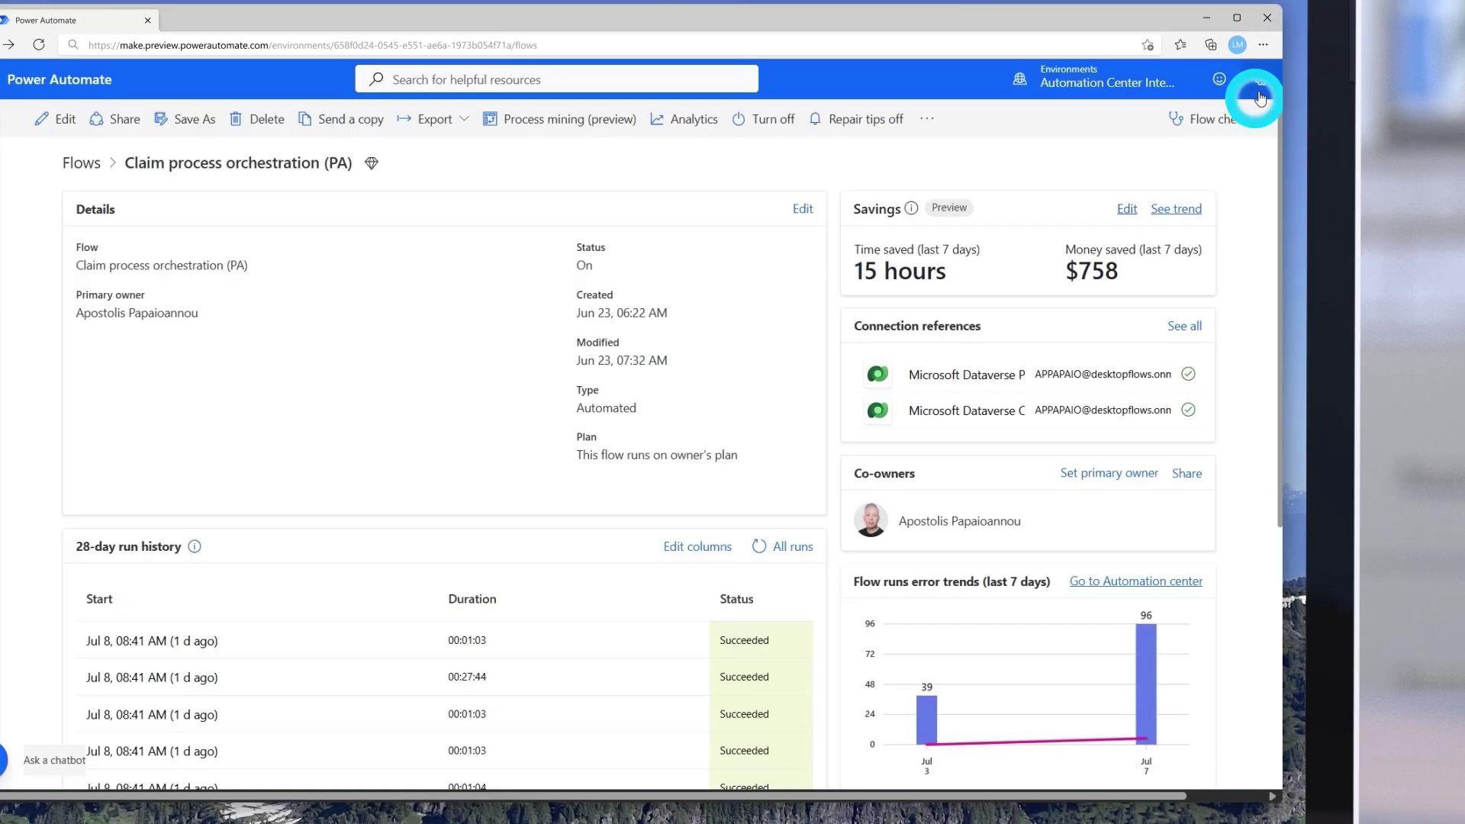
pyautogui.click(1216, 213)
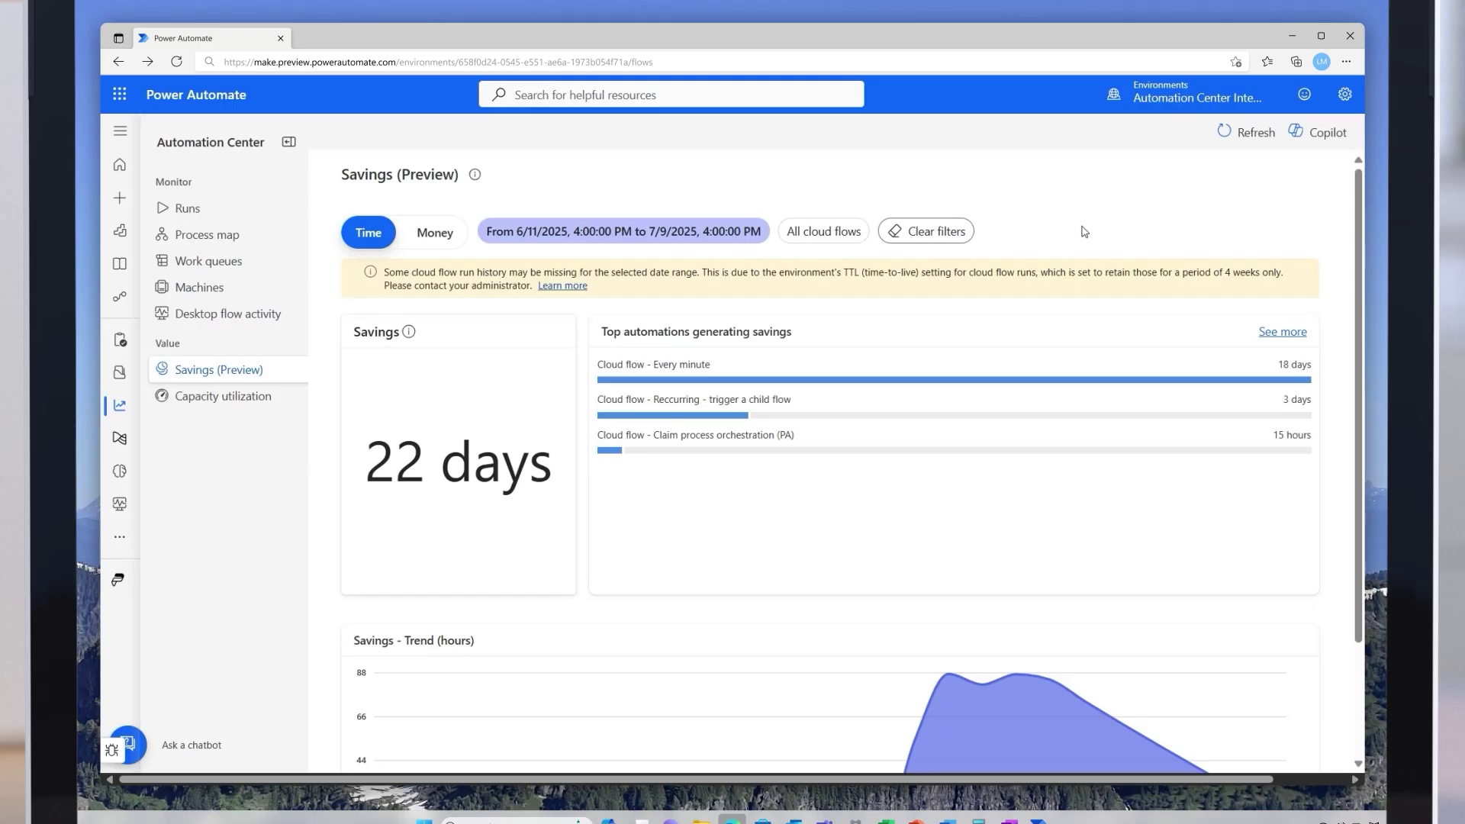
pyautogui.click(435, 232)
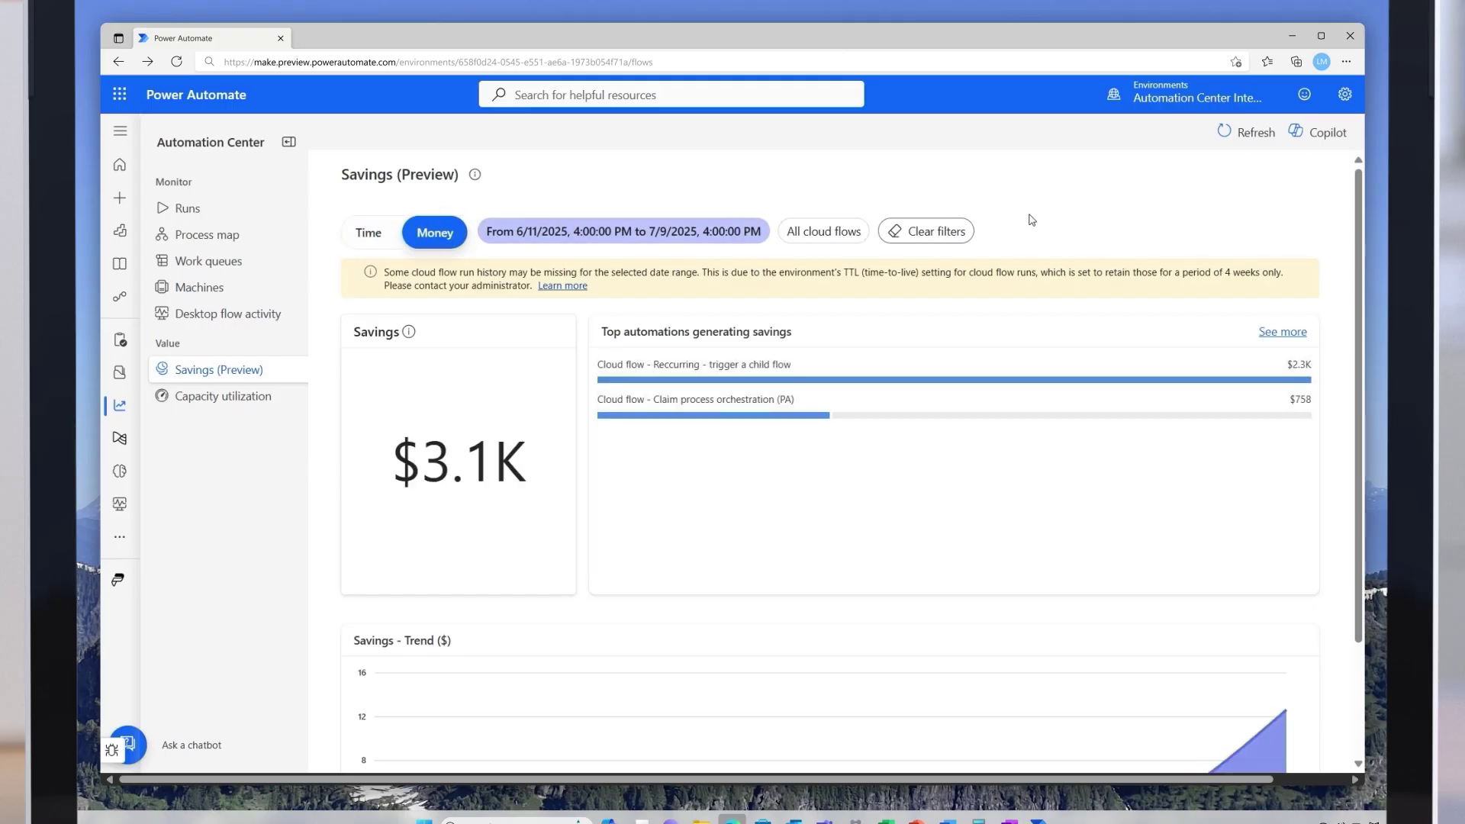
pyautogui.moveTo(1353, 297); pyautogui.dragTo(1350, 383)
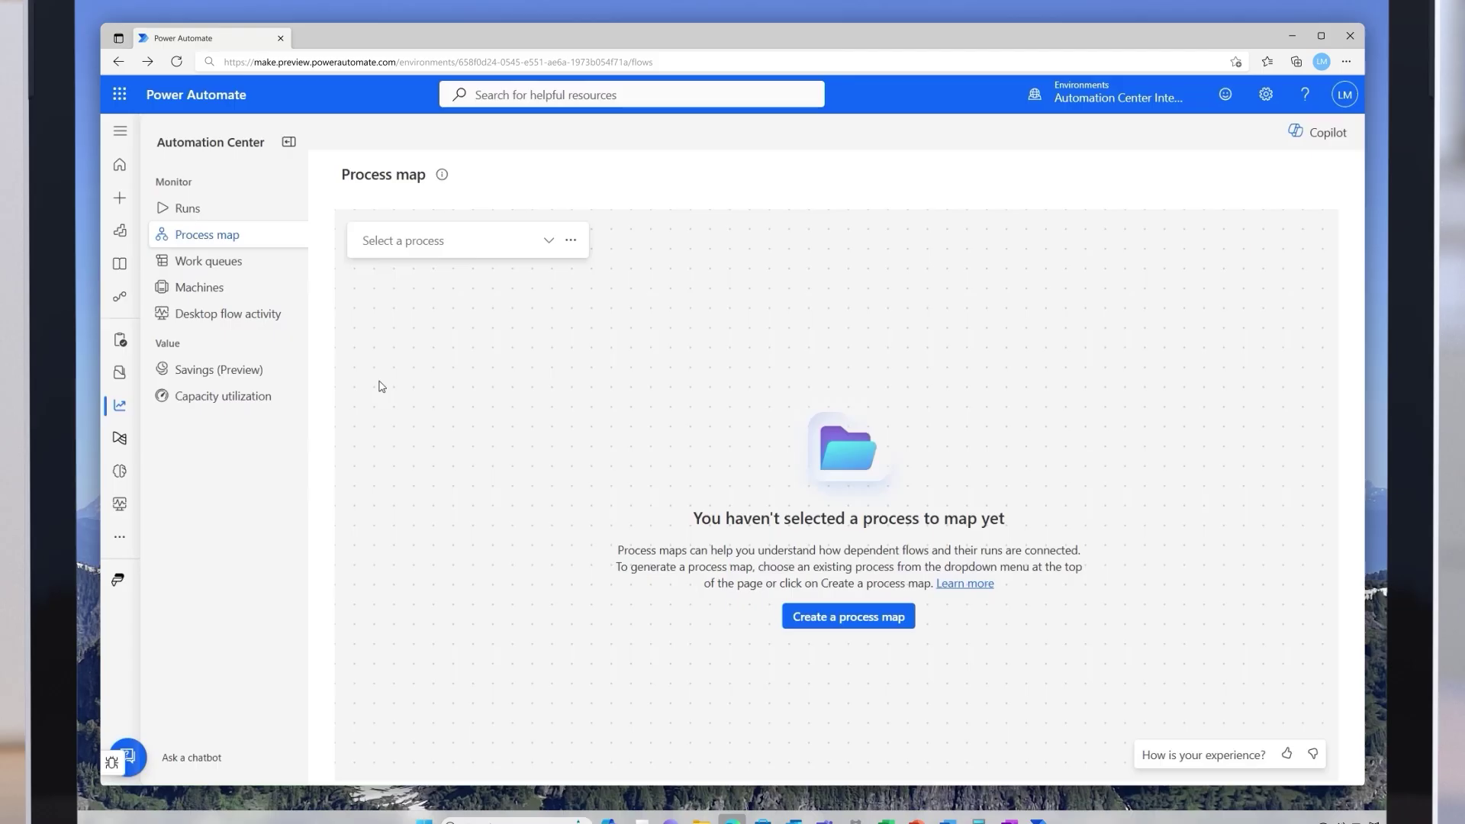
# Map Agentic claims processing, zoom in, and show insights: 93 runs, 5 errors, 5% error rate.
pyautogui.click(547, 242)
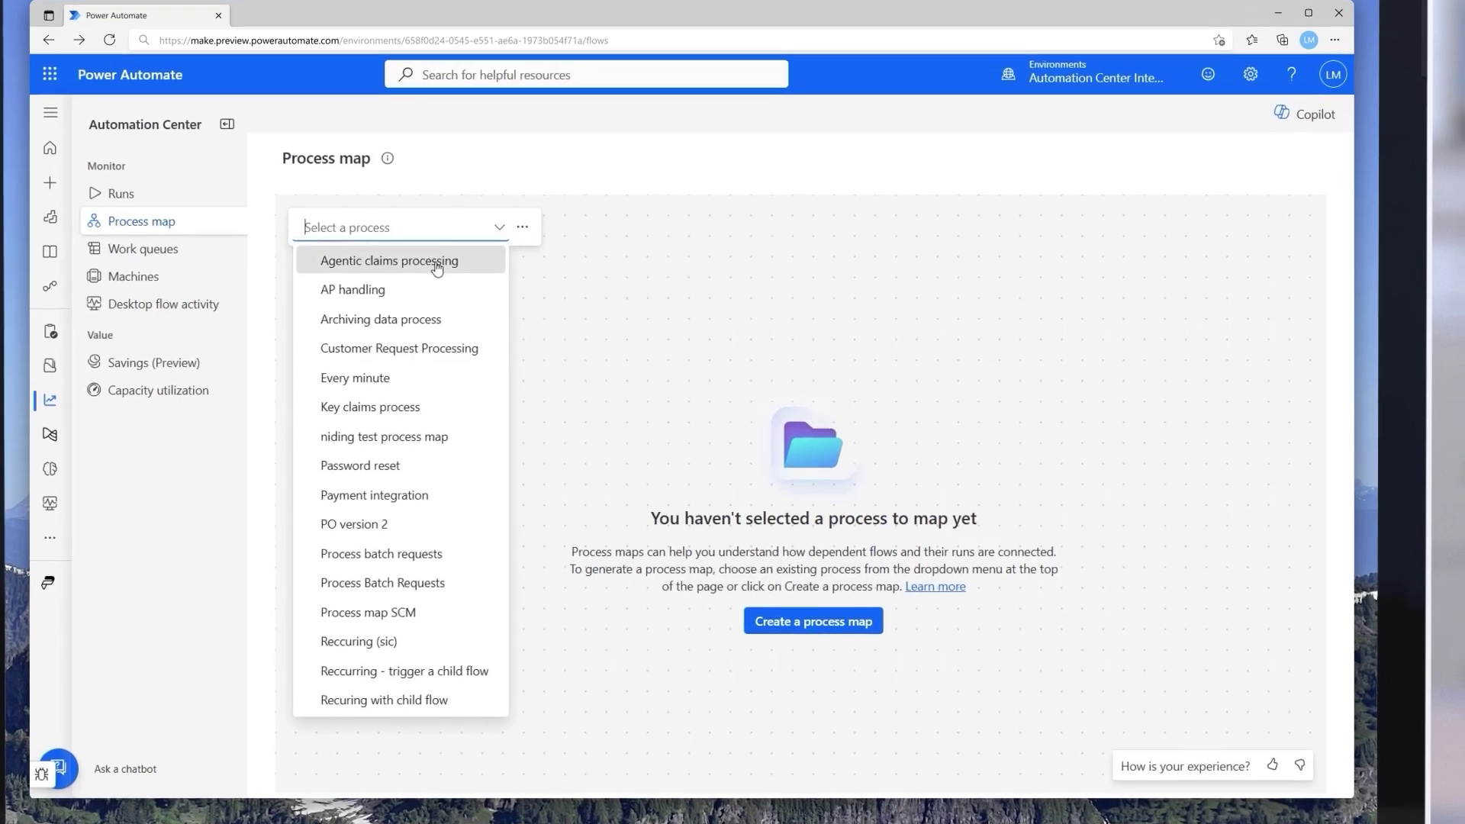
pyautogui.click(465, 272)
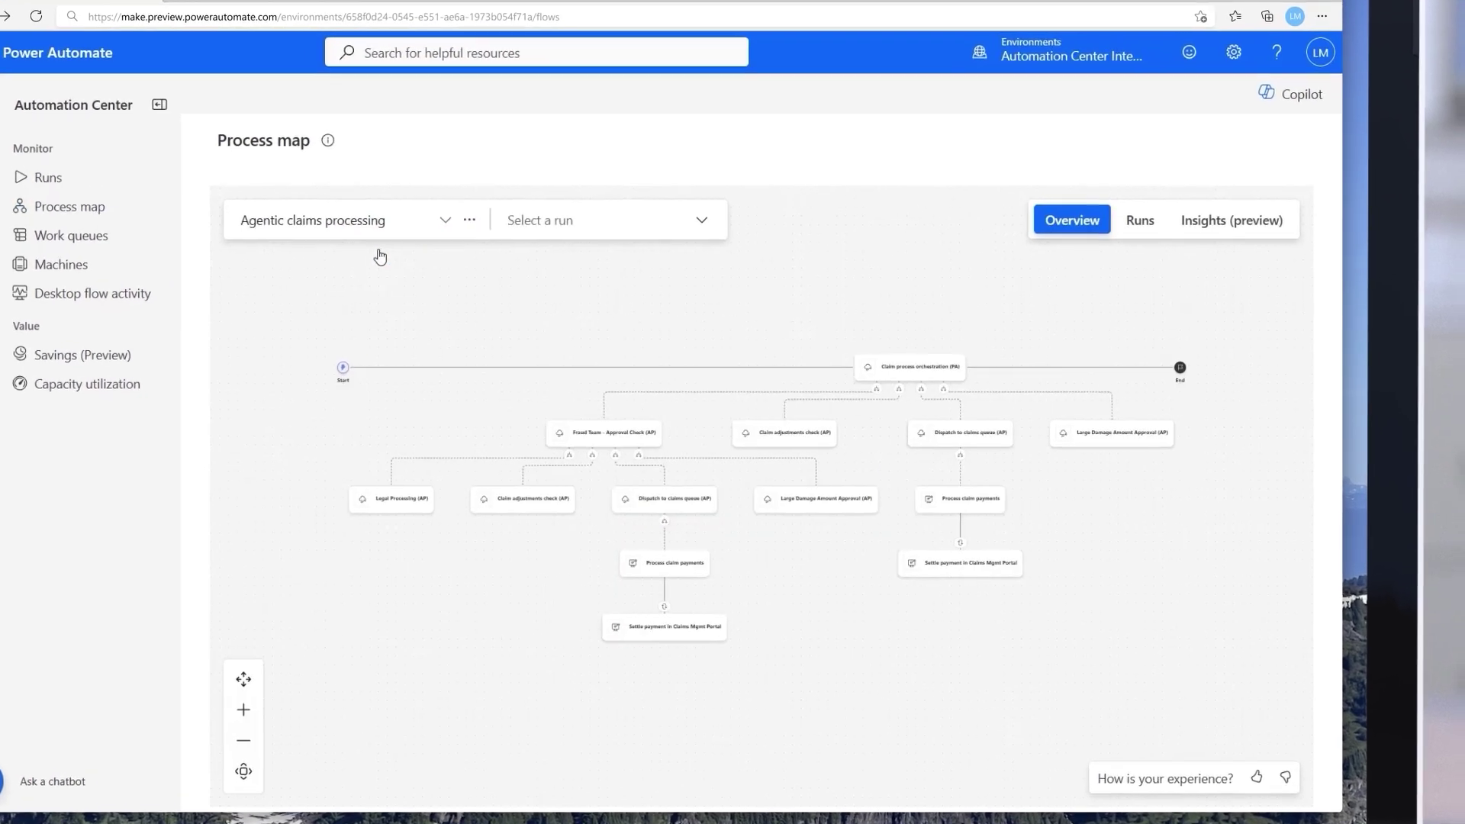
pyautogui.moveTo(634, 314); pyautogui.dragTo(529, 317)
pyautogui.scroll(4, 762, 441)
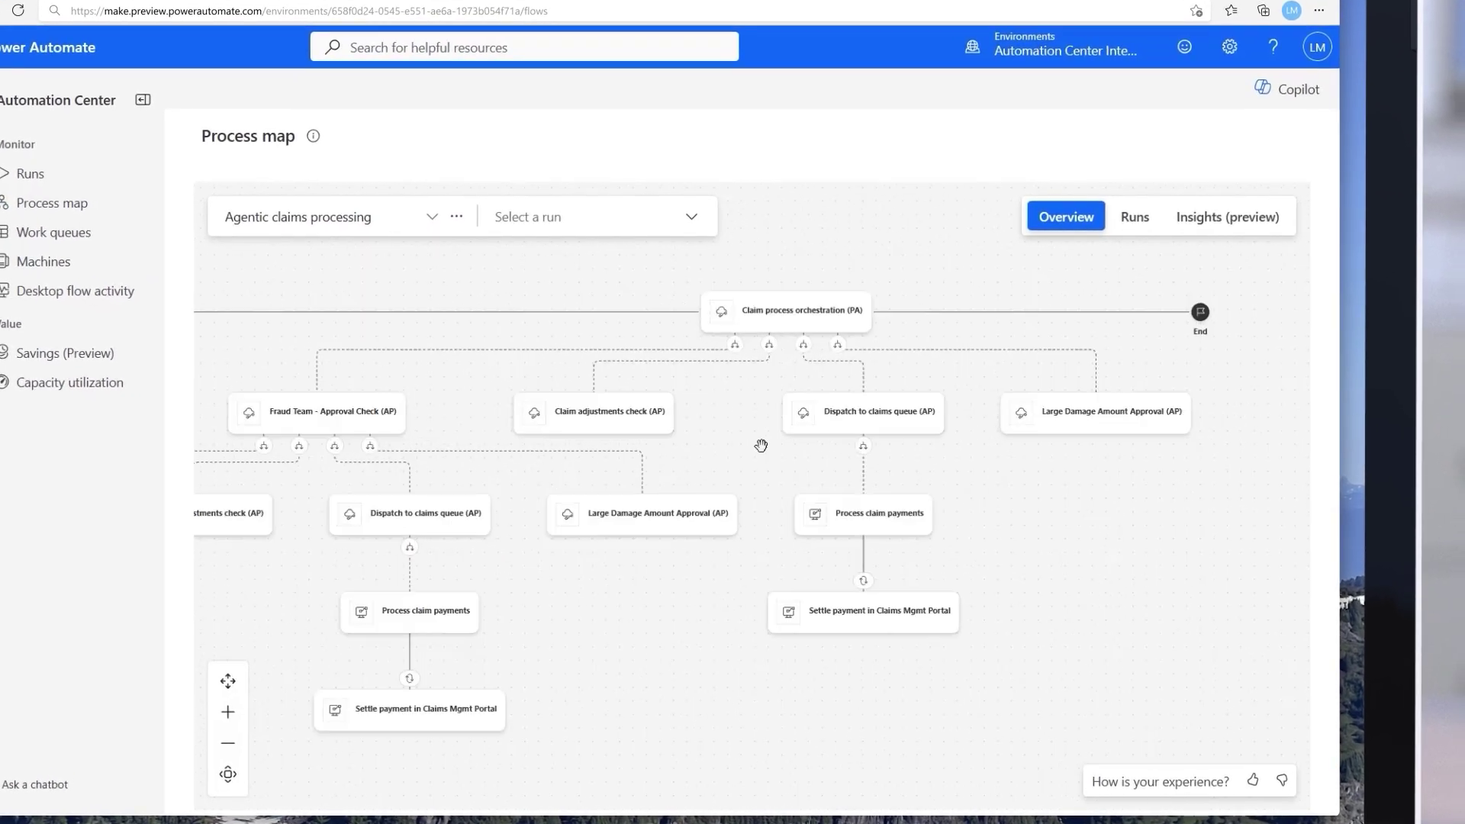
pyautogui.scroll(2, 761, 444)
pyautogui.moveTo(759, 446); pyautogui.dragTo(673, 487)
pyautogui.click(1201, 218)
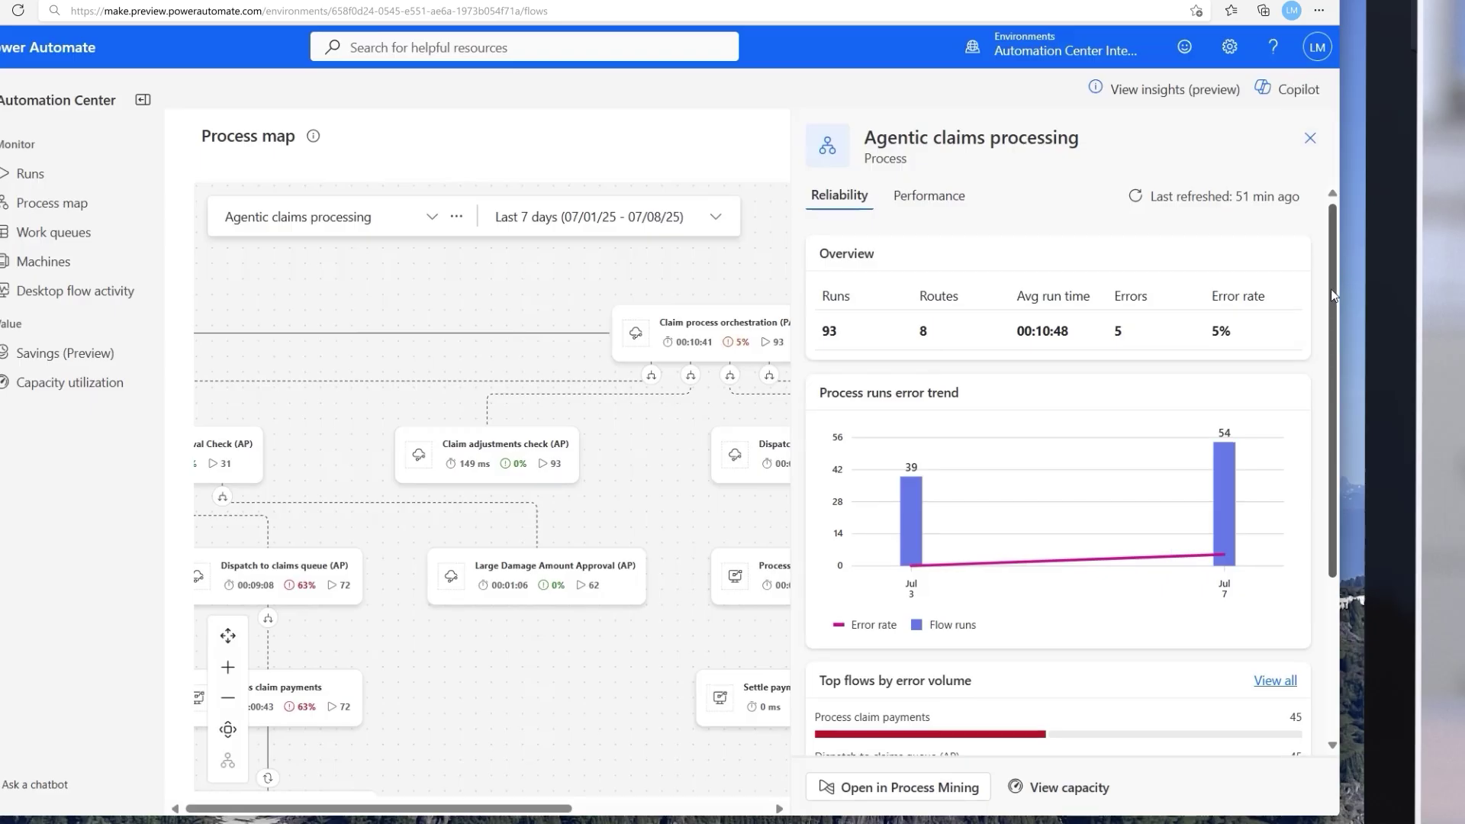
# Expand the InvalidRobinArgument error and highlight its most impacted route on the map.
pyautogui.moveTo(1330, 290); pyautogui.dragTo(1307, 456)
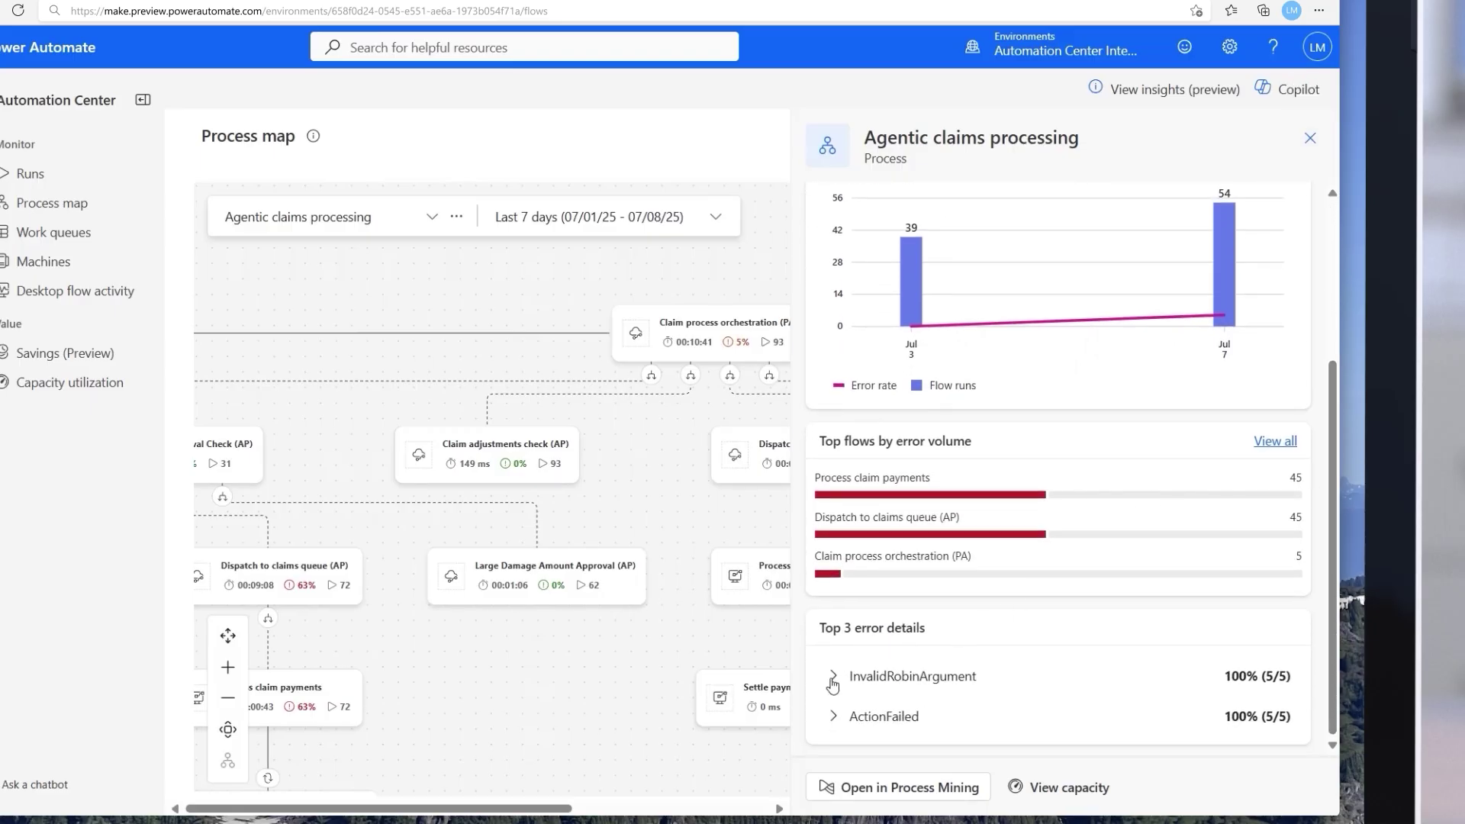
pyautogui.click(833, 674)
pyautogui.scroll(-1, 853, 679)
pyautogui.scroll(-2, 853, 679)
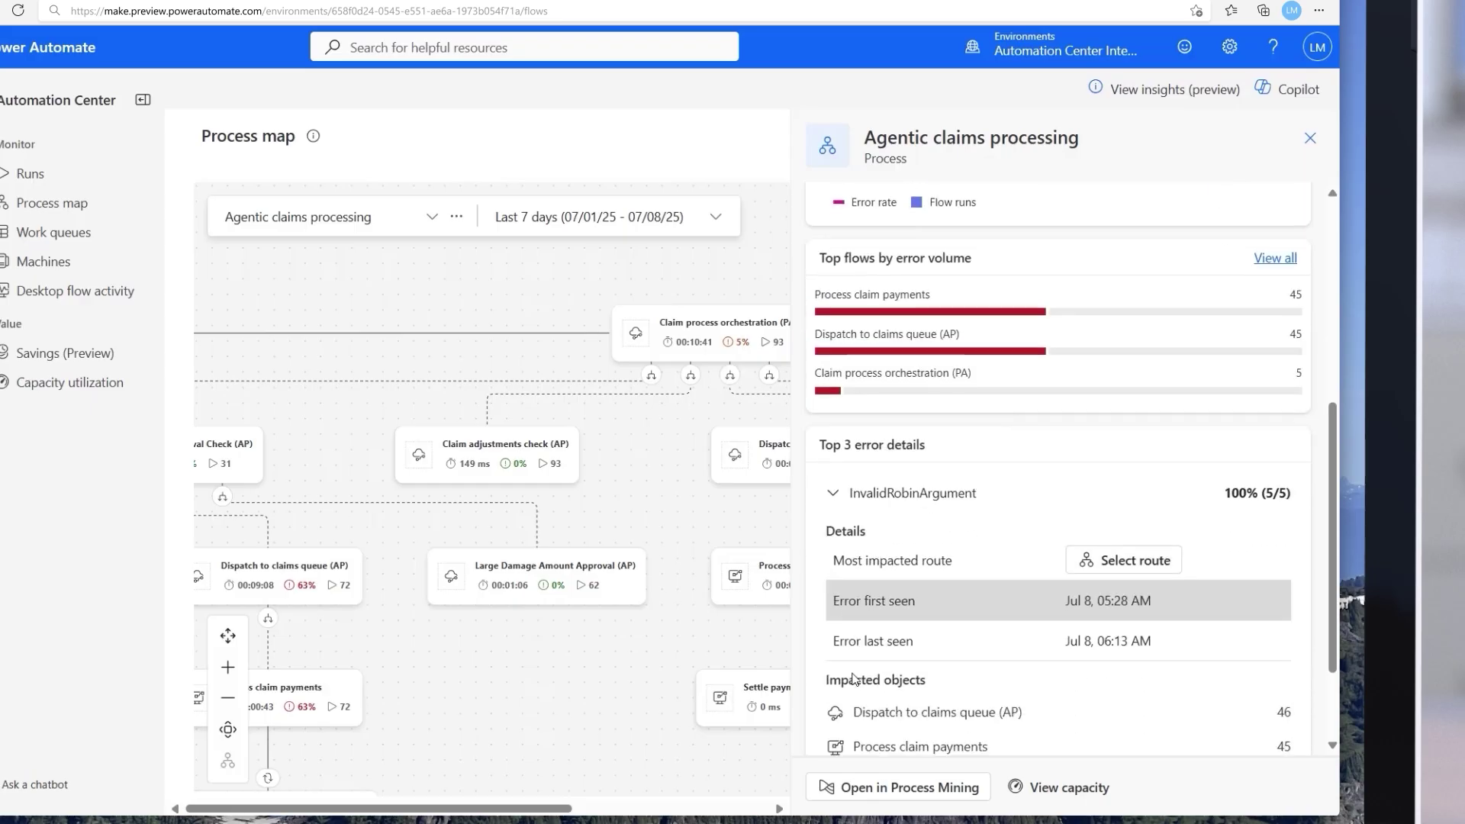
pyautogui.scroll(-1, 851, 671)
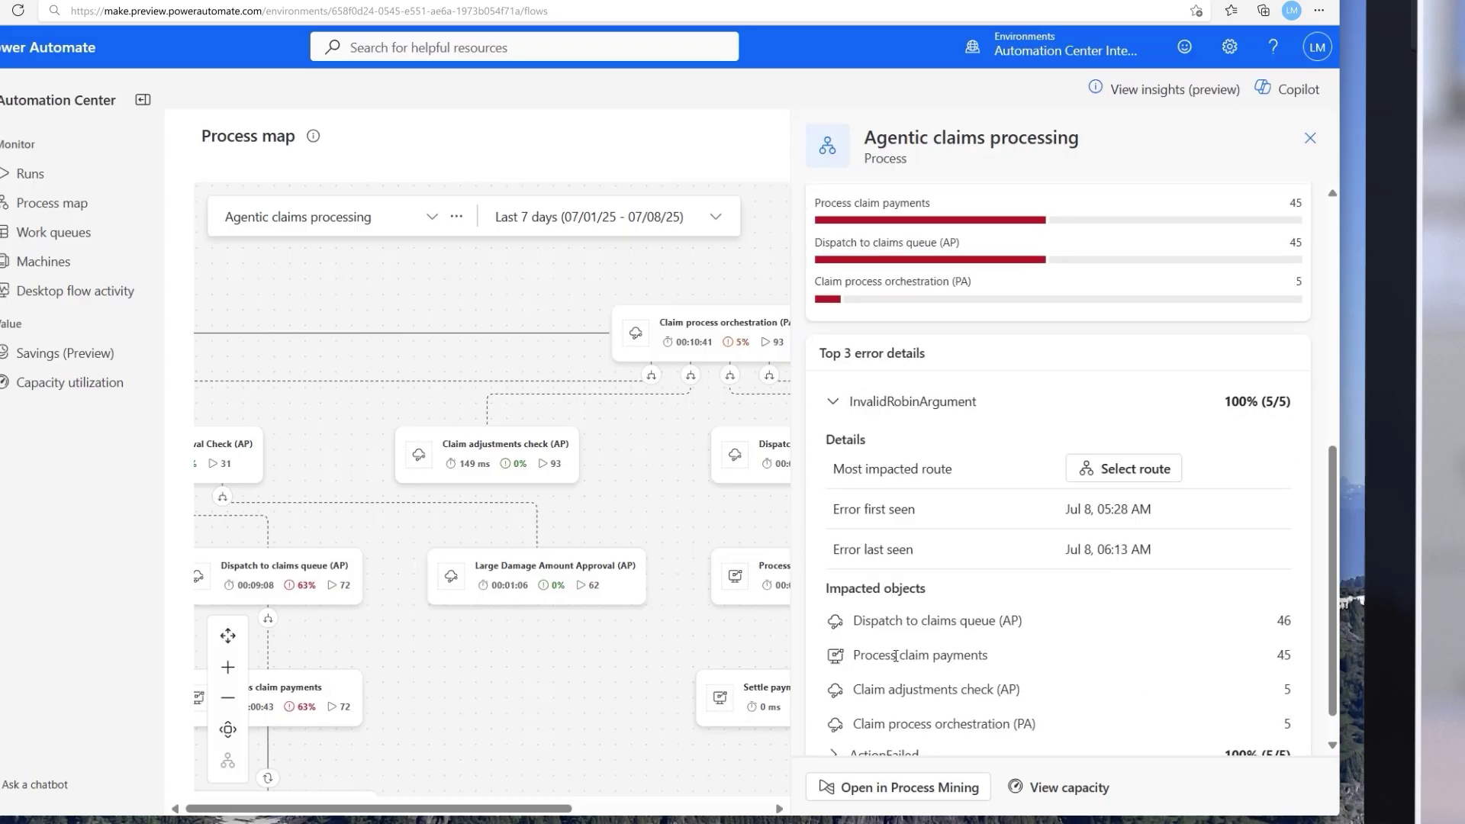
pyautogui.click(1139, 470)
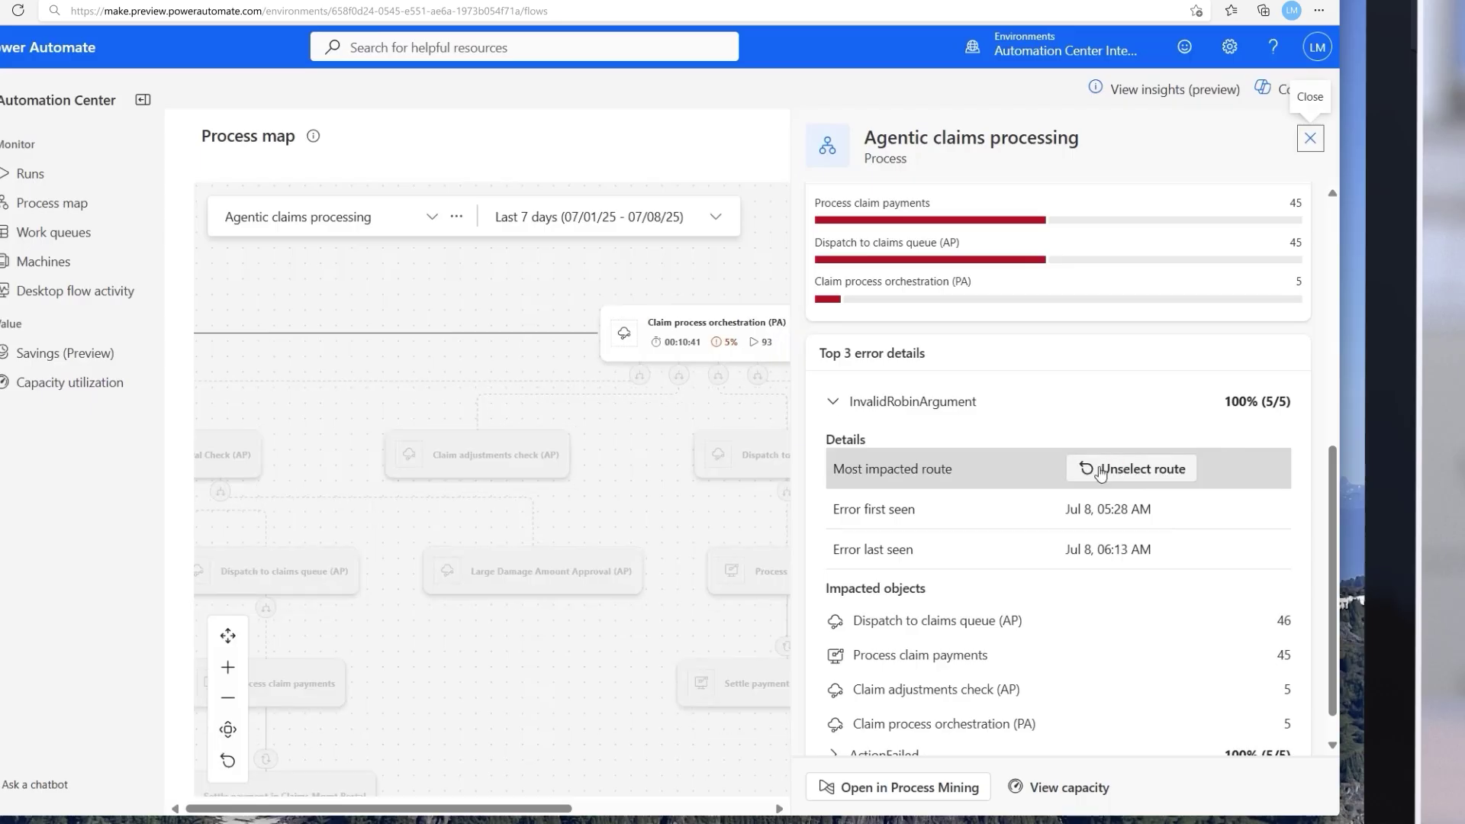
pyautogui.moveTo(658, 447); pyautogui.dragTo(632, 452)
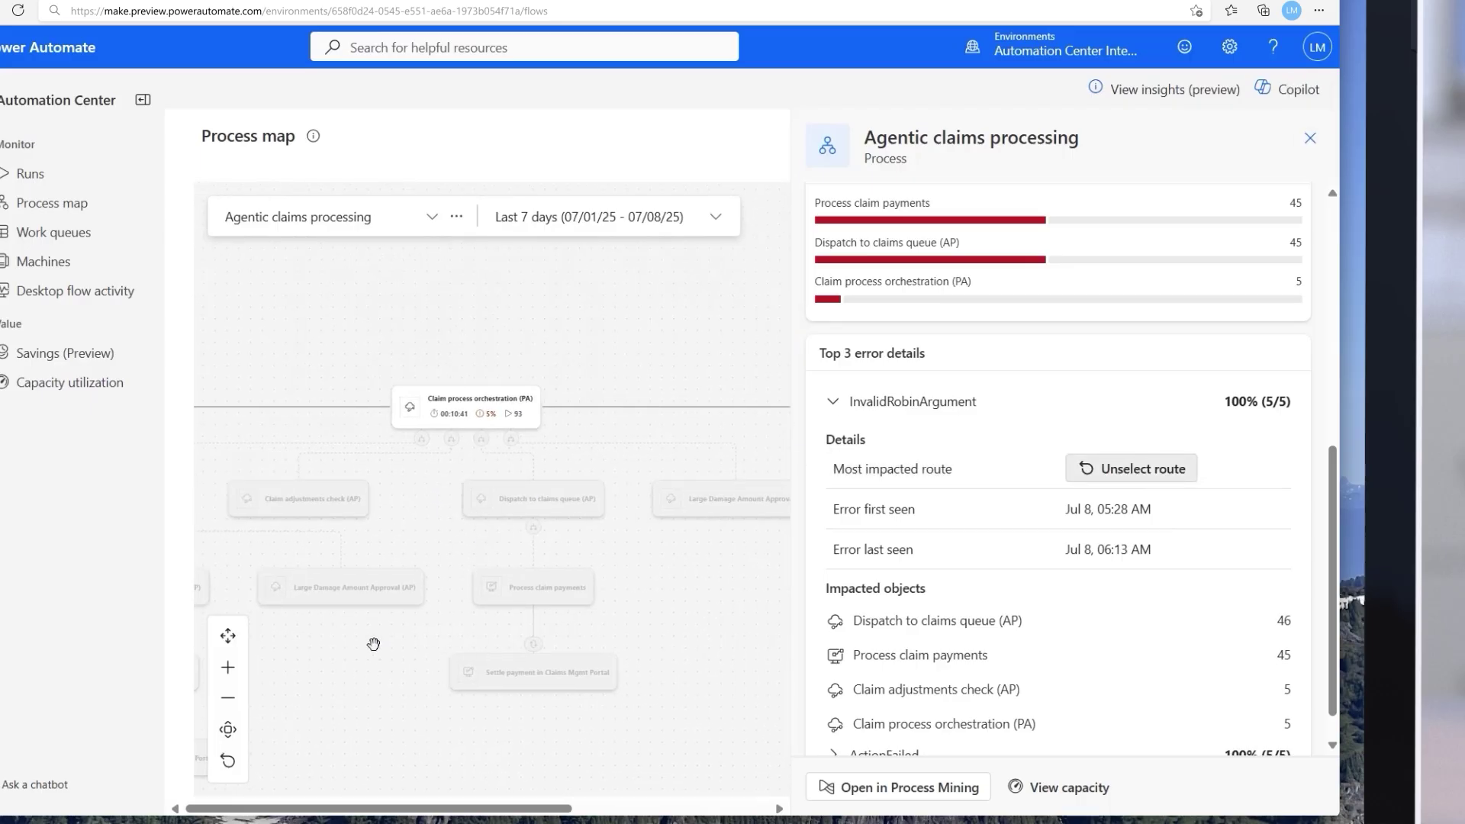
# Clear the route highlight and show the Performance insights with run times.
pyautogui.click(227, 761)
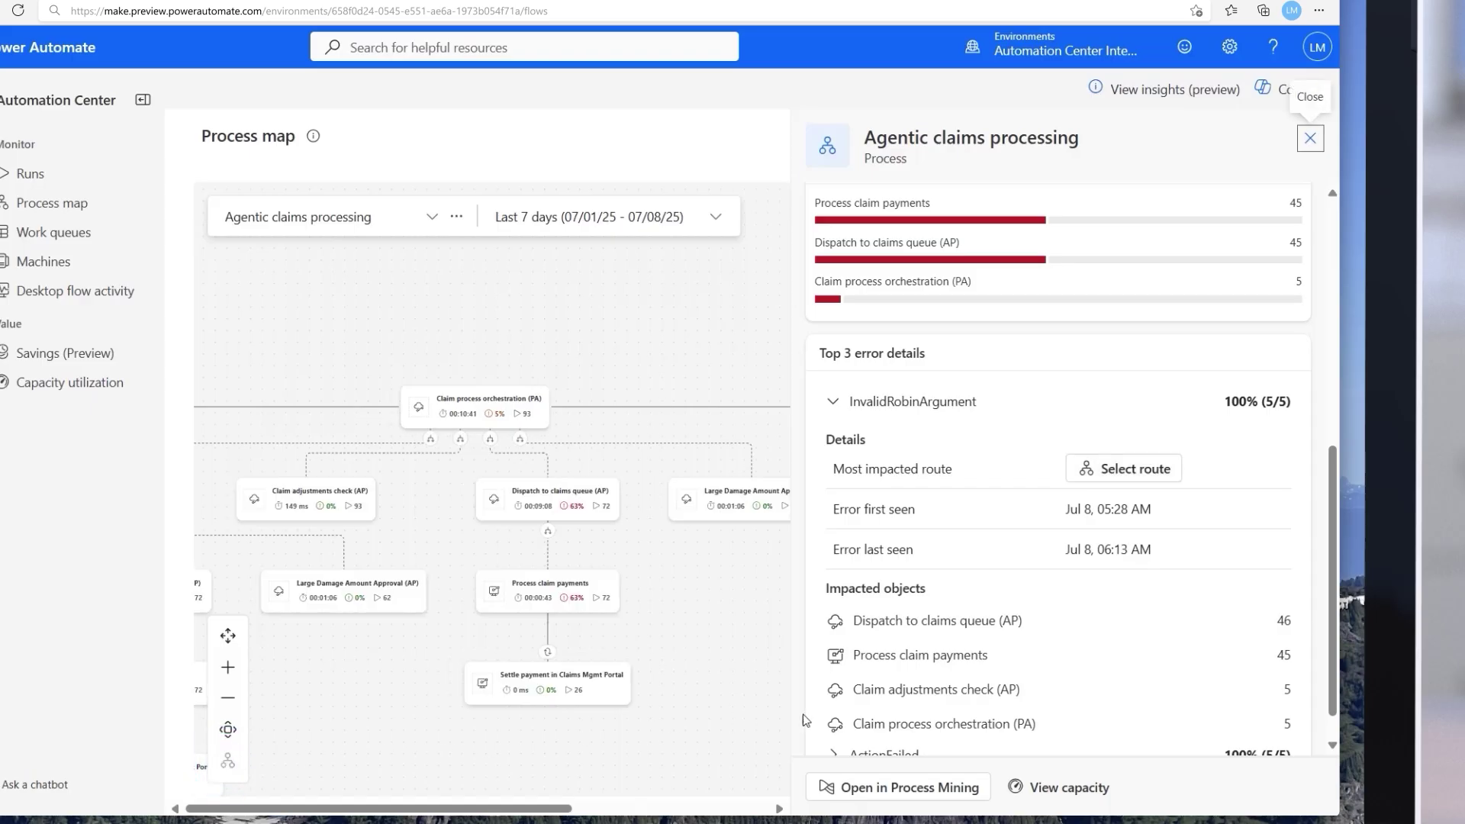
pyautogui.scroll(6, 1062, 499)
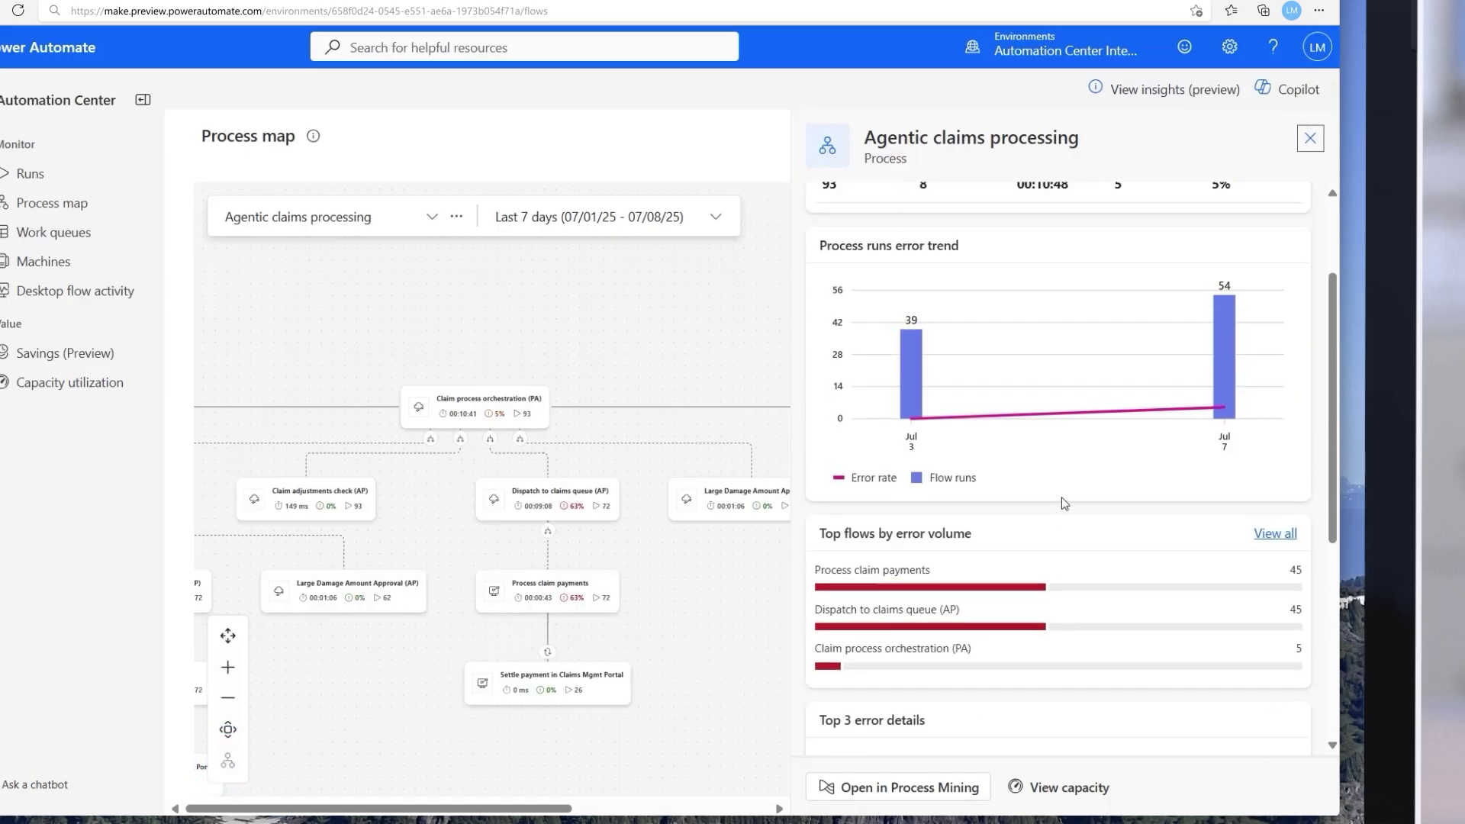
pyautogui.scroll(2, 1062, 510)
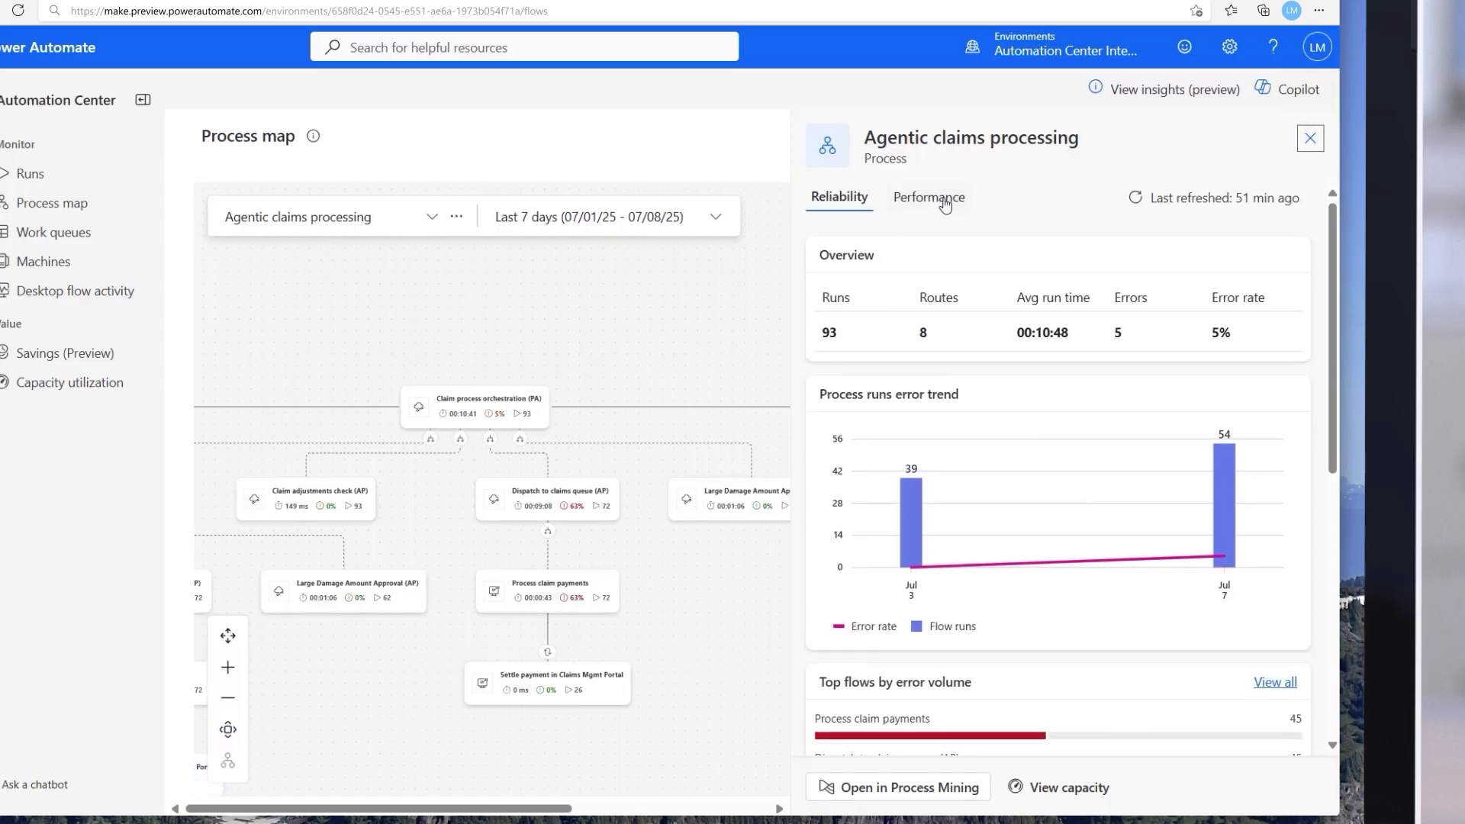
pyautogui.click(938, 198)
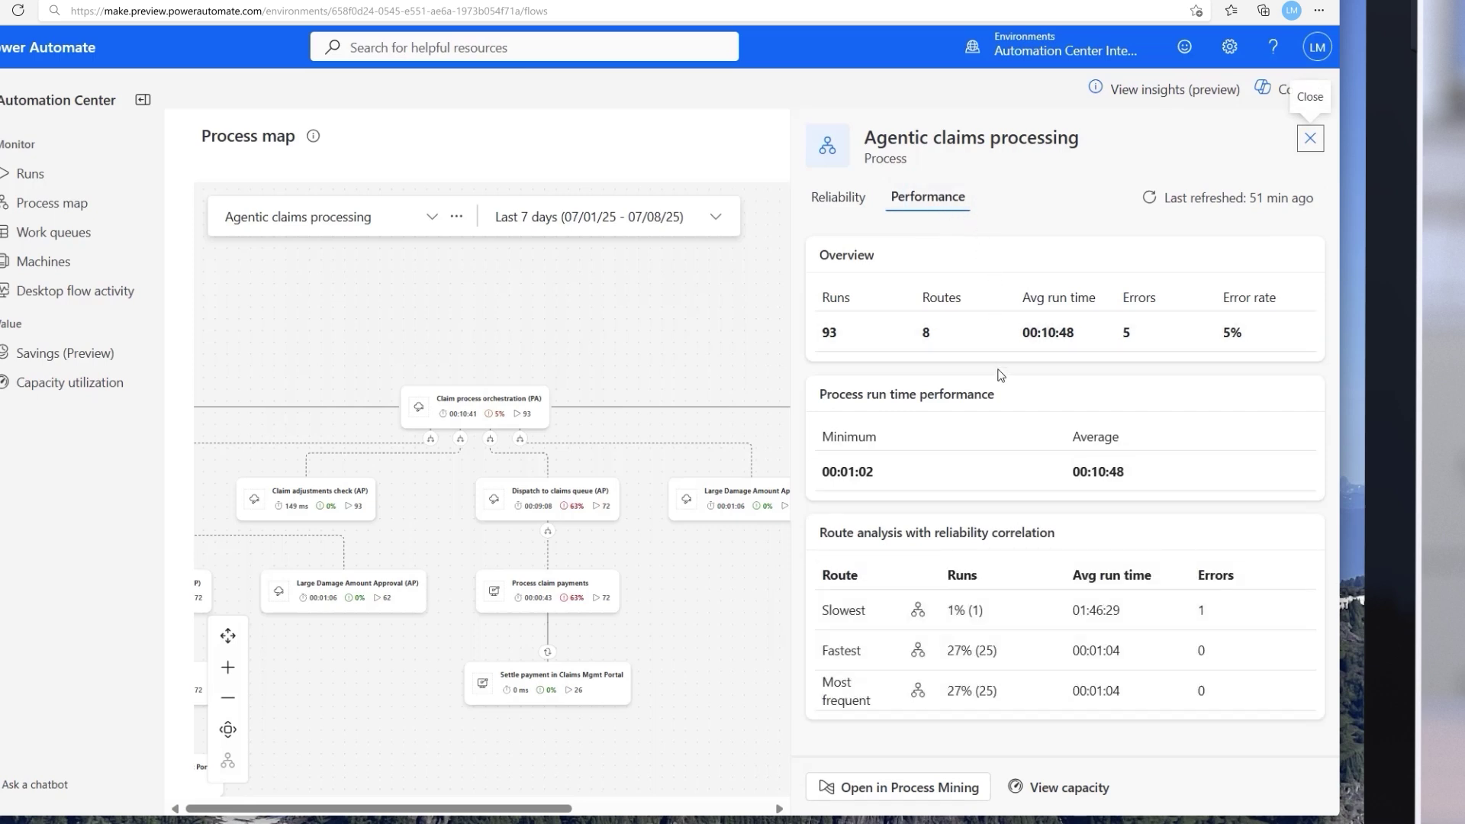
# Highlight the fastest route, then open Agentic claims processing in the Process Mining overview.
pyautogui.click(919, 652)
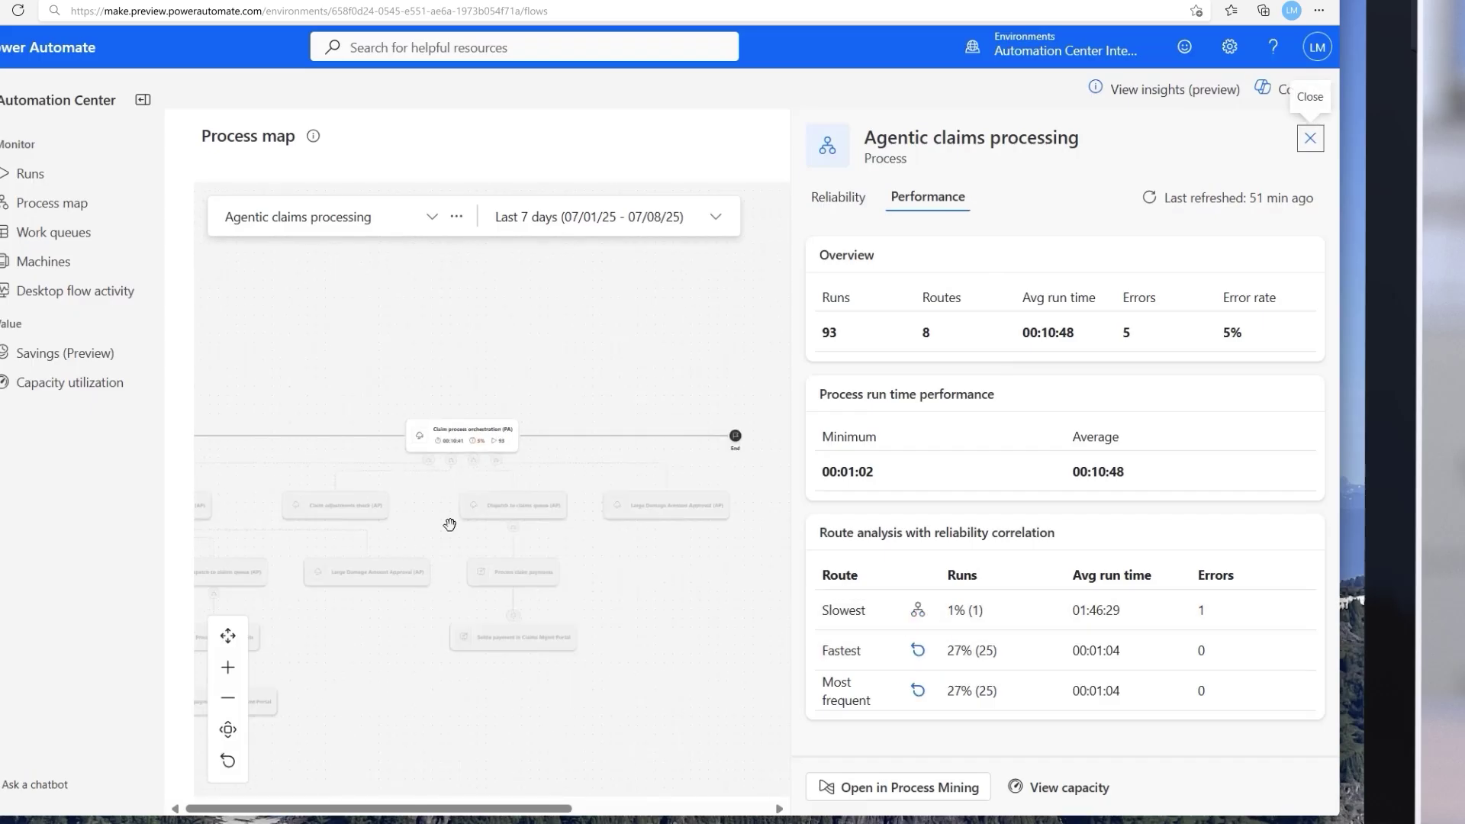
pyautogui.moveTo(451, 524); pyautogui.dragTo(673, 515)
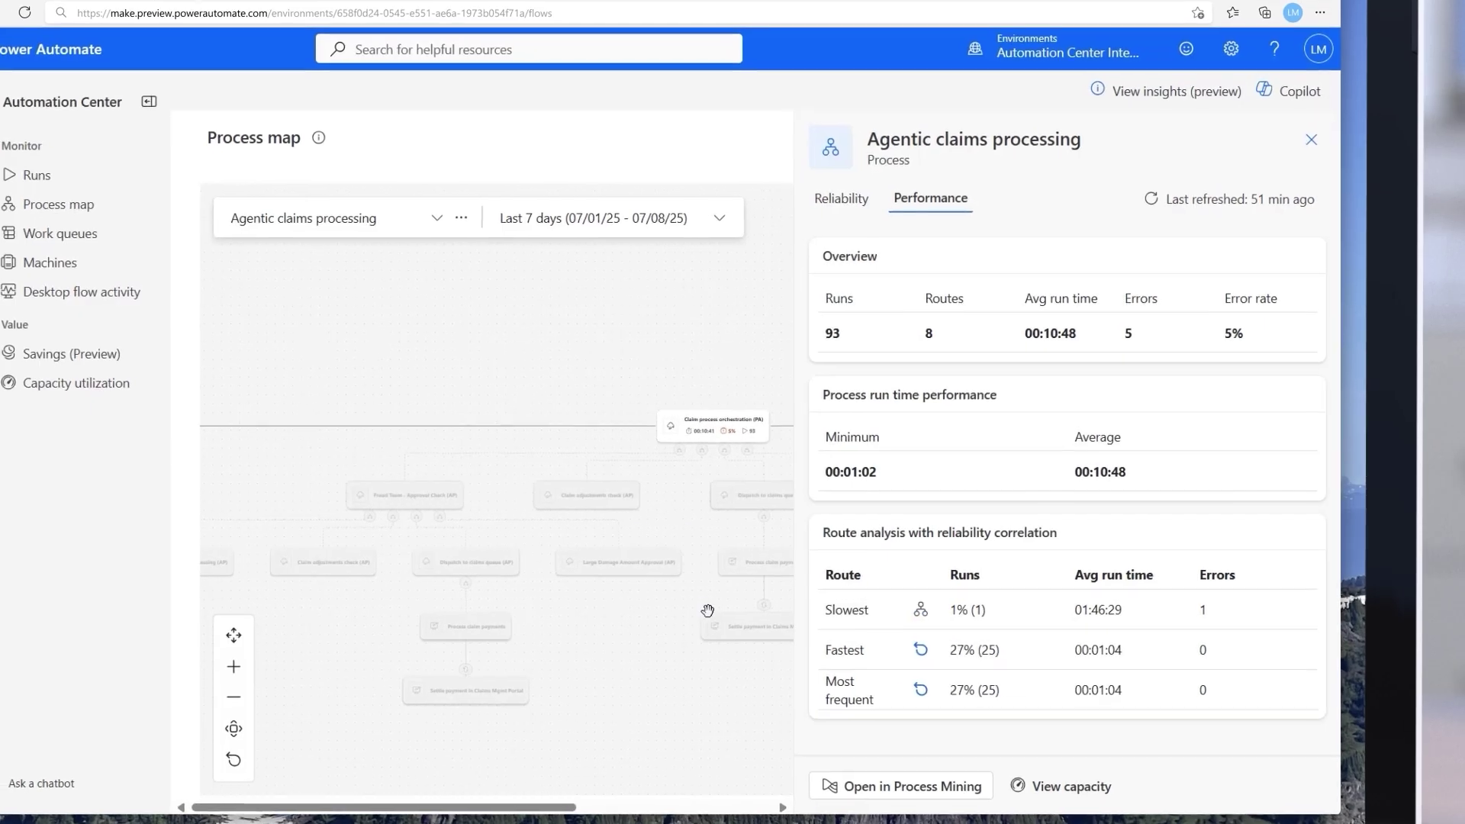
pyautogui.click(921, 684)
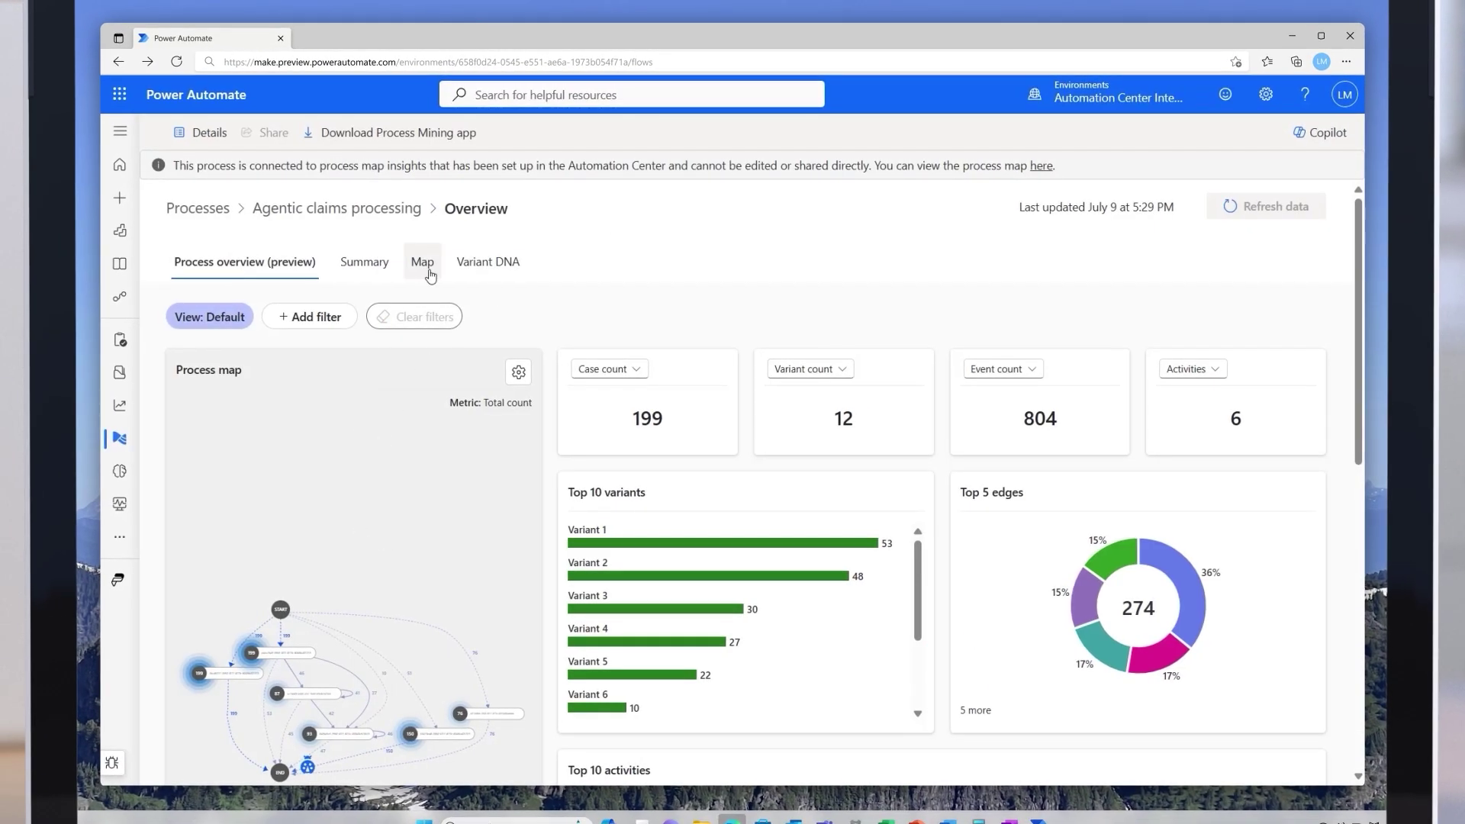
# Go from the Process Mining map to Variant DNA, listing all 12 variants.
pyautogui.click(422, 264)
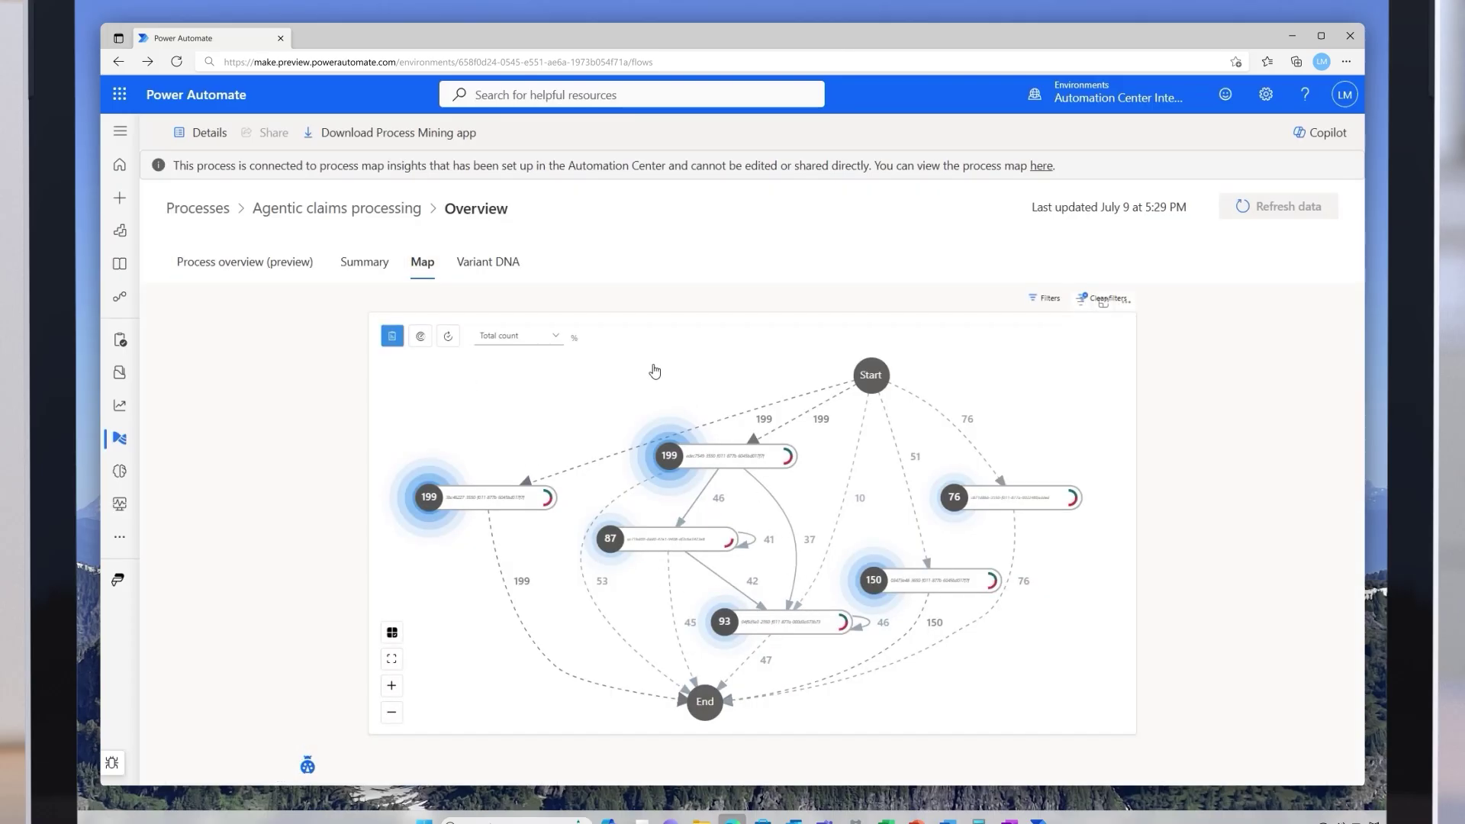
pyautogui.click(495, 272)
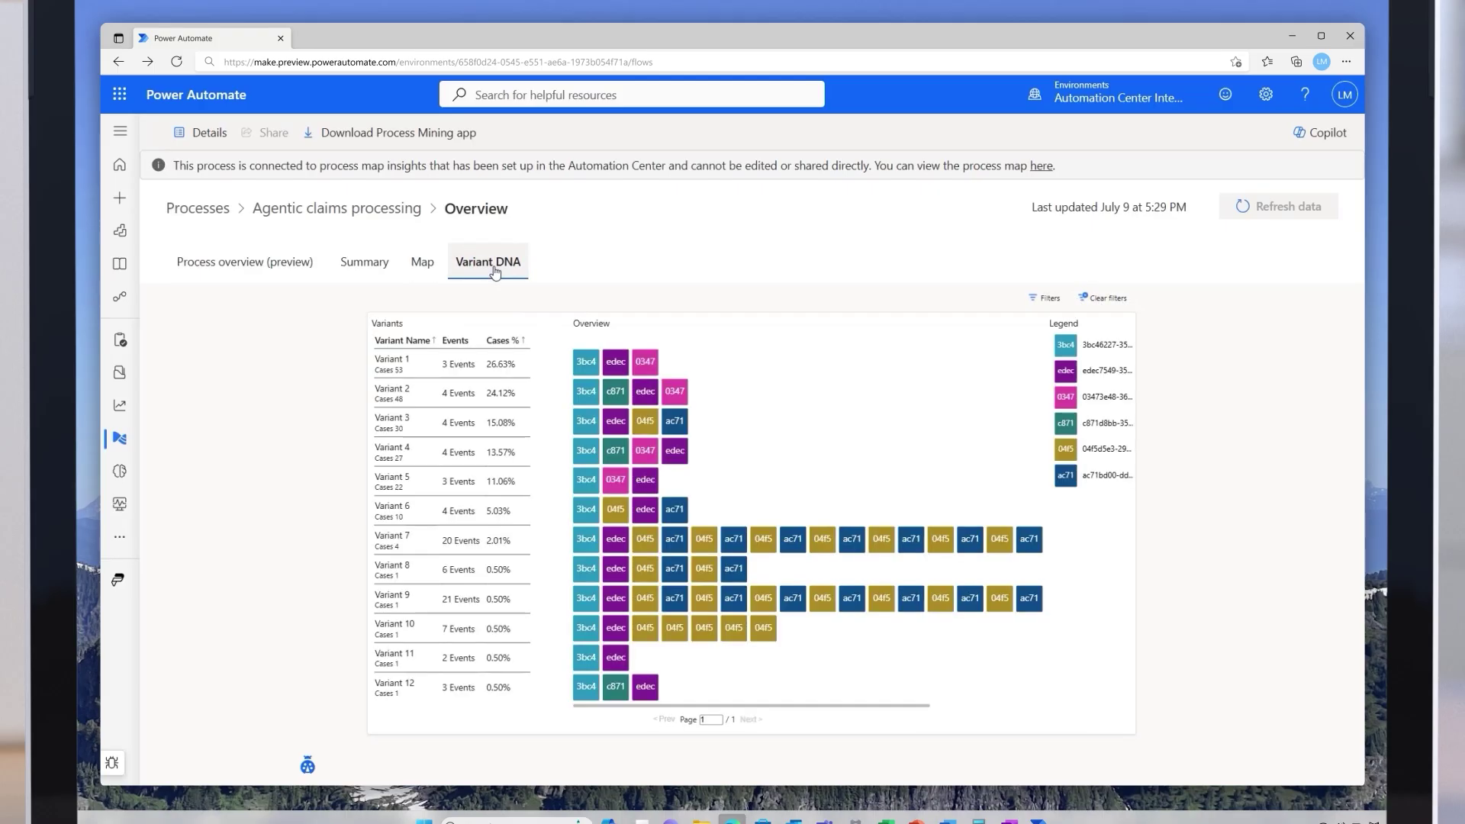